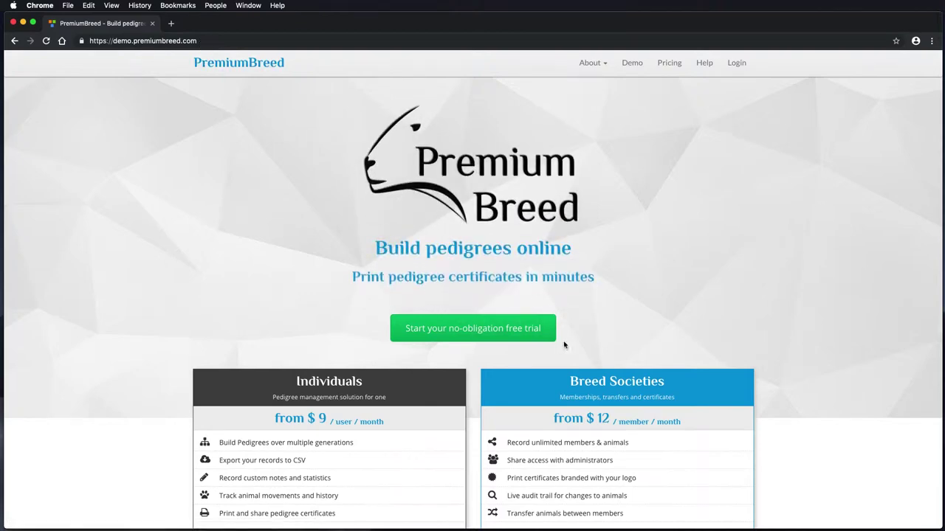
Start the free-trial sign-up and keep Individual as the account type.
{"action": "left_click", "coordinate": [509, 330]}
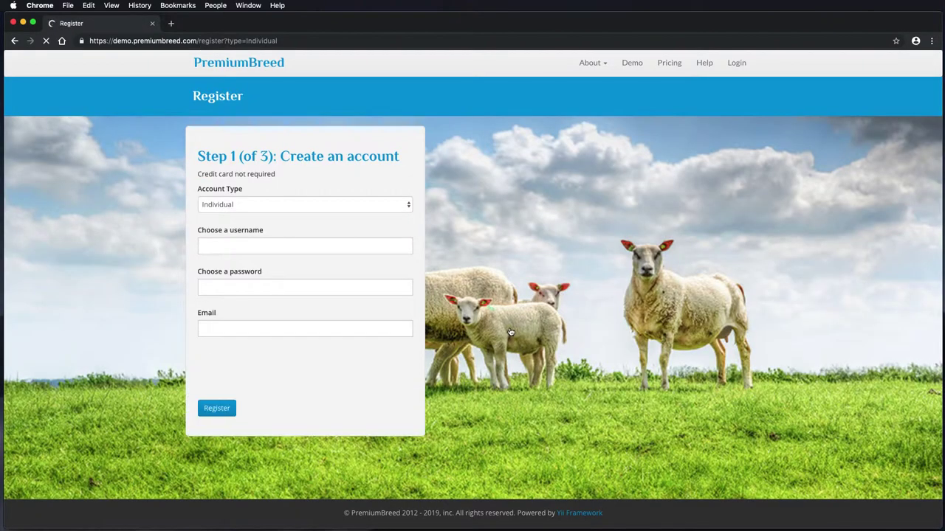
{"action": "left_click", "coordinate": [325, 207]}
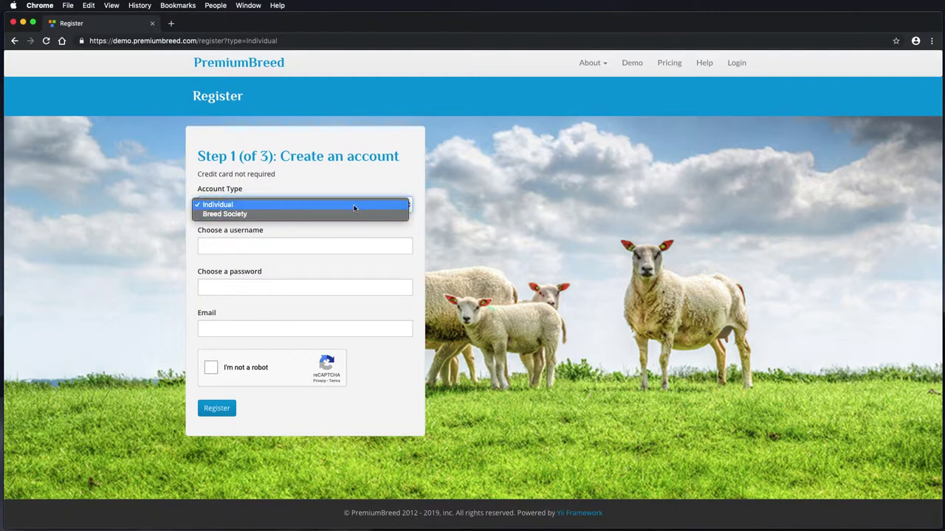
{"action": "left_click", "coordinate": [273, 242]}
Register with username 'demouser', a password and an e-mail address, confirming the robot check.
{"action": "left_click", "coordinate": [261, 245]}
{"action": "type", "text": "demouser"}
{"action": "key", "text": "Tab"}
{"action": "type", "text": "d"}
{"action": "key", "text": "Tab"}
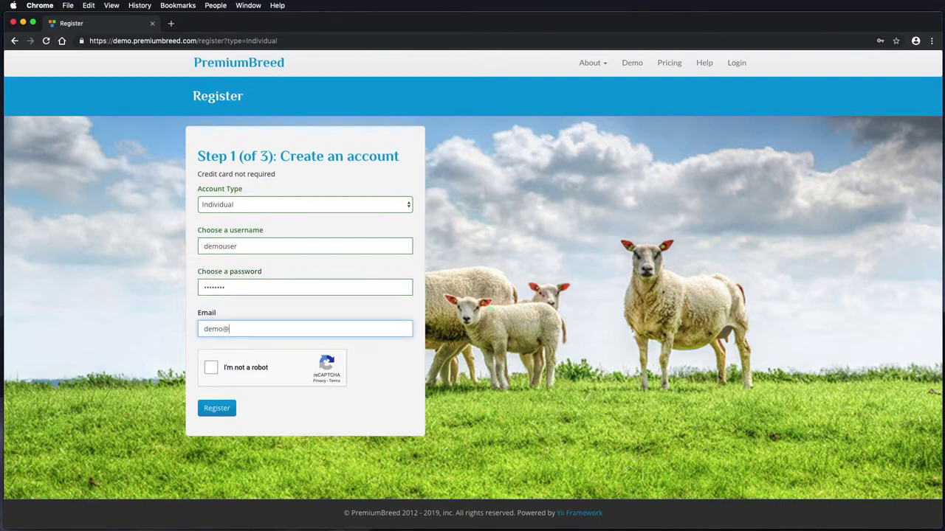
{"action": "left_click", "coordinate": [211, 367]}
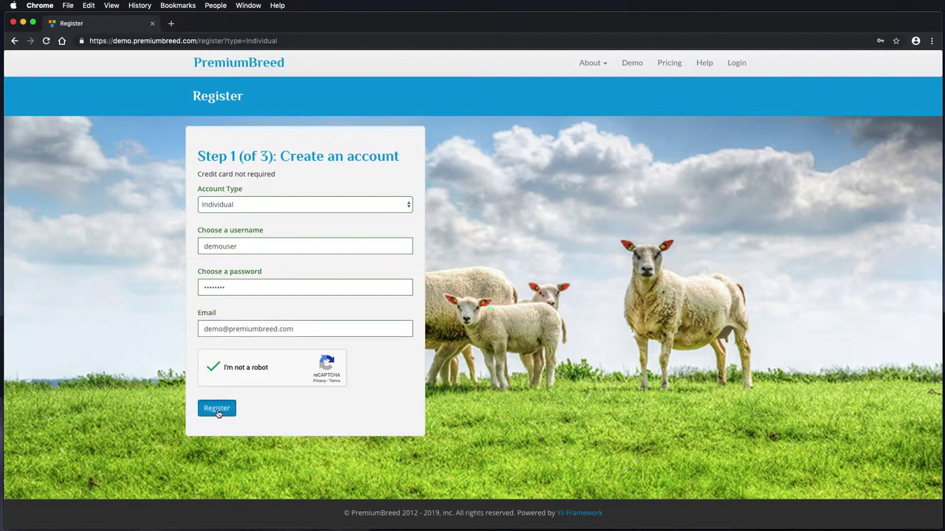
{"action": "left_click", "coordinate": [217, 411]}
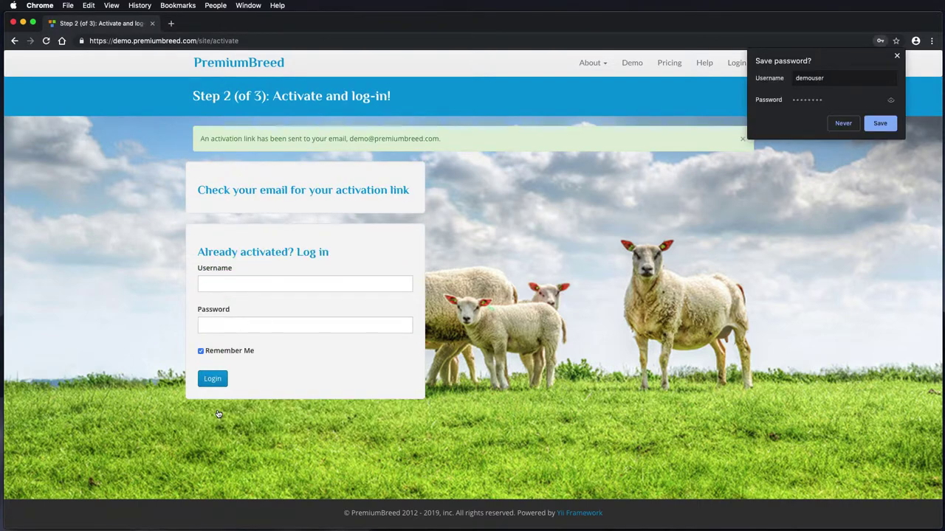
Decline saving the password and open the PremiumBreed activation e-mail in Mail.
{"action": "left_click", "coordinate": [896, 57]}
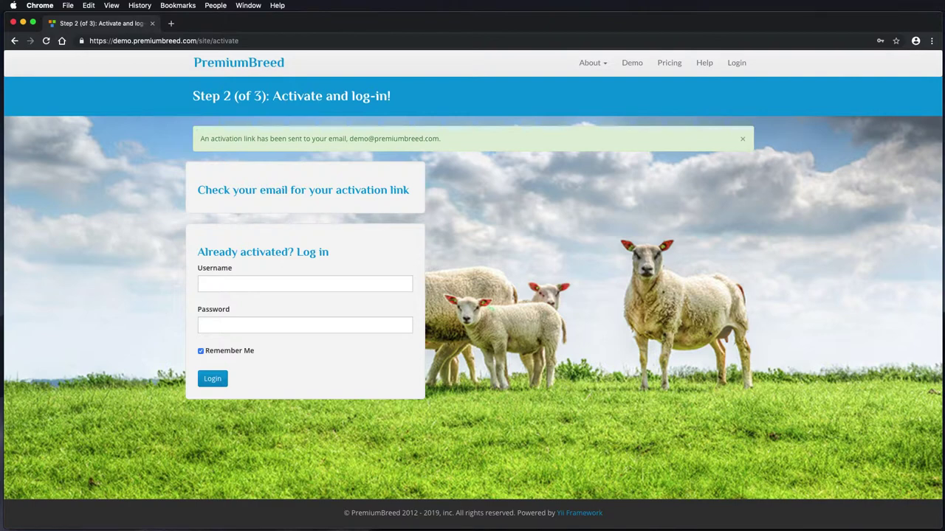
{"action": "key", "text": "super+Tab"}
{"action": "left_click", "coordinate": [223, 167]}
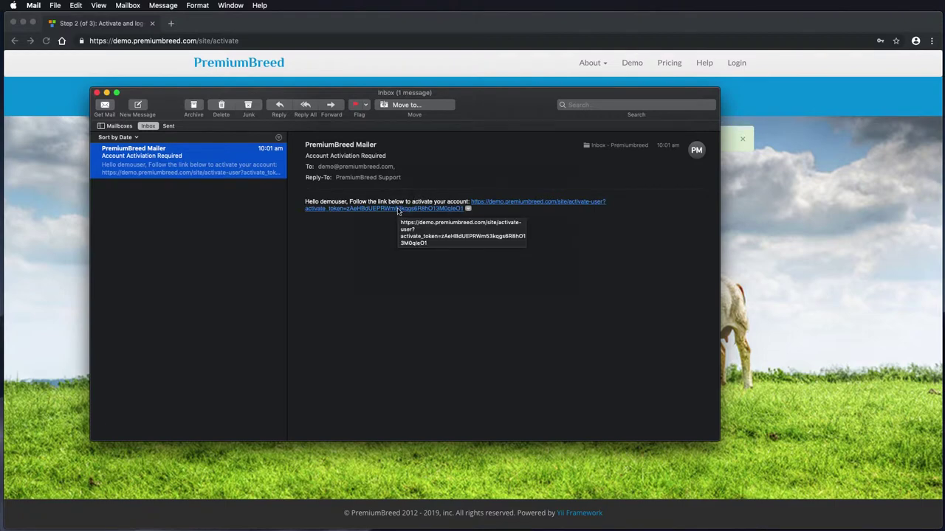
Activate the account through the emailed link and move the activation page window aside.
{"action": "left_click", "coordinate": [397, 212]}
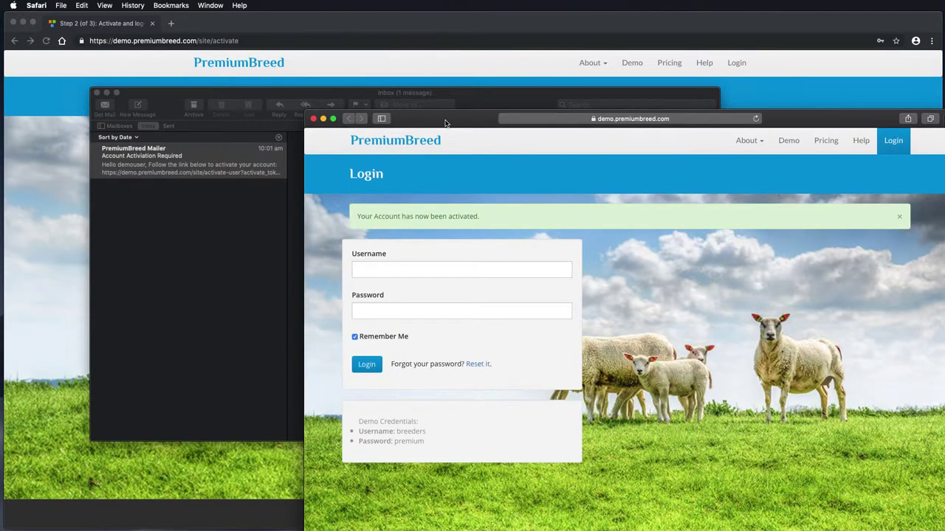
{"action": "left_click_drag", "start_coordinate": [445, 123], "coordinate": [422, 103]}
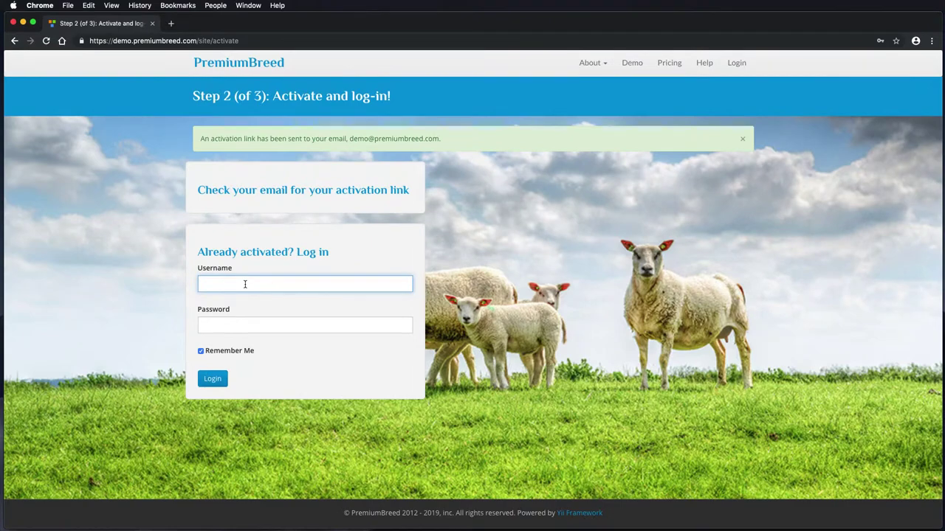
Log in as demouser and start the Hobbyist plan's free trial.
{"action": "type", "text": "demouser"}
{"action": "key", "text": "Tab"}
{"action": "type", "text": "de"}
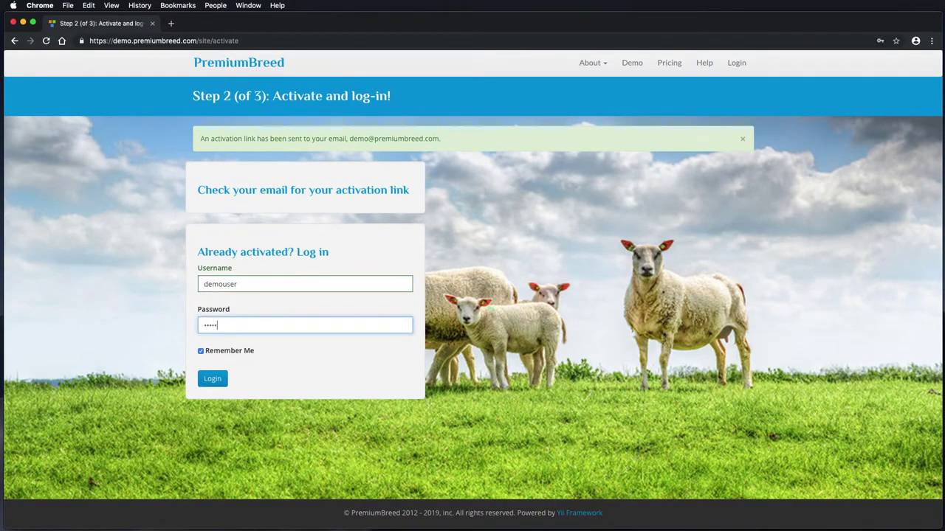
{"action": "type", "text": "mouser"}
{"action": "key", "text": "Return"}
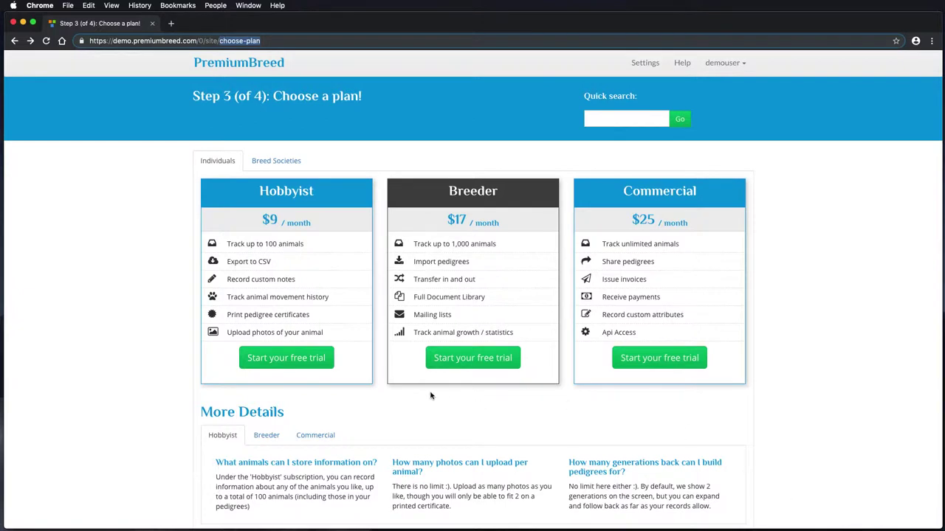
{"action": "left_click", "coordinate": [290, 359]}
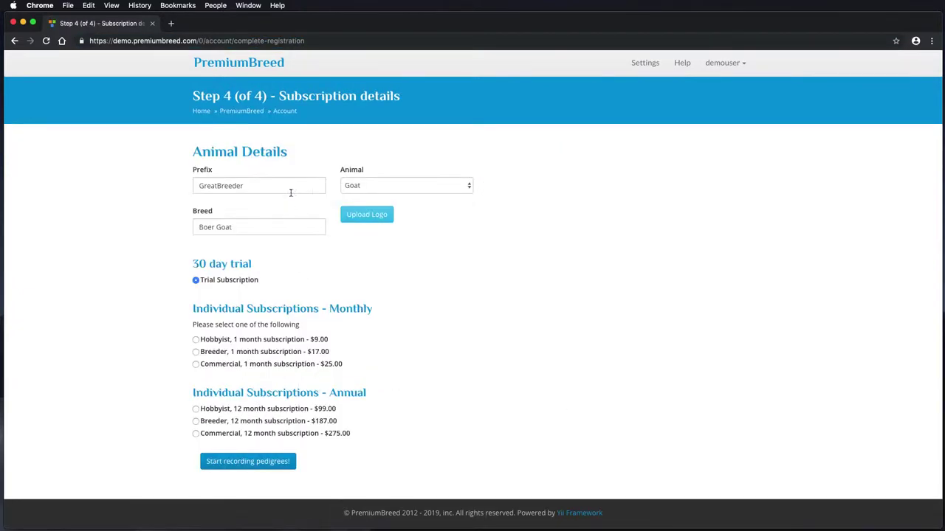
Set prefix GreatBreeder, animal Goat and breed Boer Goat in the subscription details.
{"action": "left_click", "coordinate": [291, 188]}
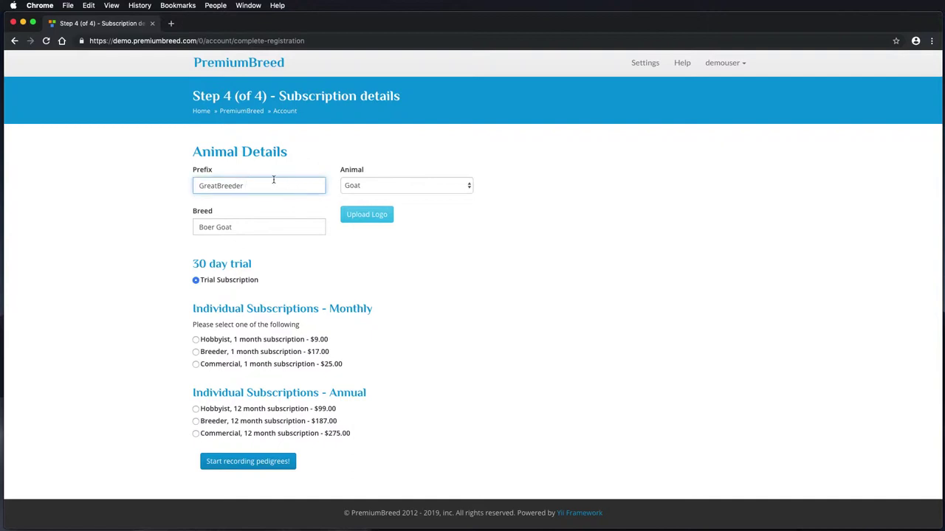
{"action": "left_click", "coordinate": [381, 185]}
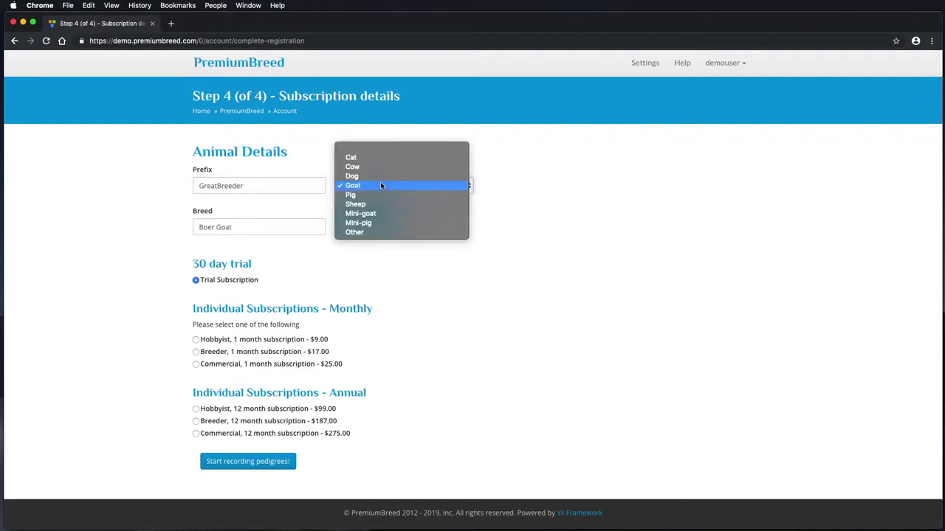
{"action": "left_click", "coordinate": [380, 185]}
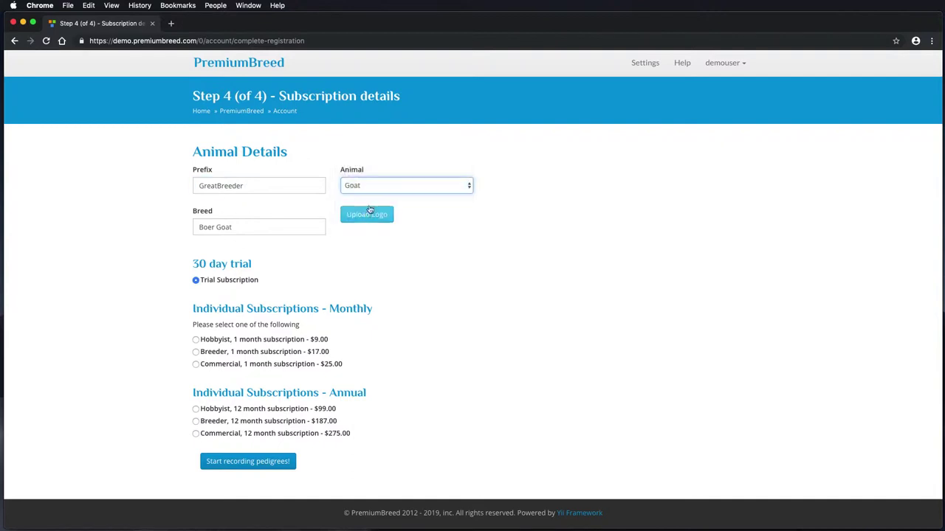
{"action": "left_click", "coordinate": [269, 230]}
{"action": "left_click_drag", "start_coordinate": [269, 230], "coordinate": [198, 227]}
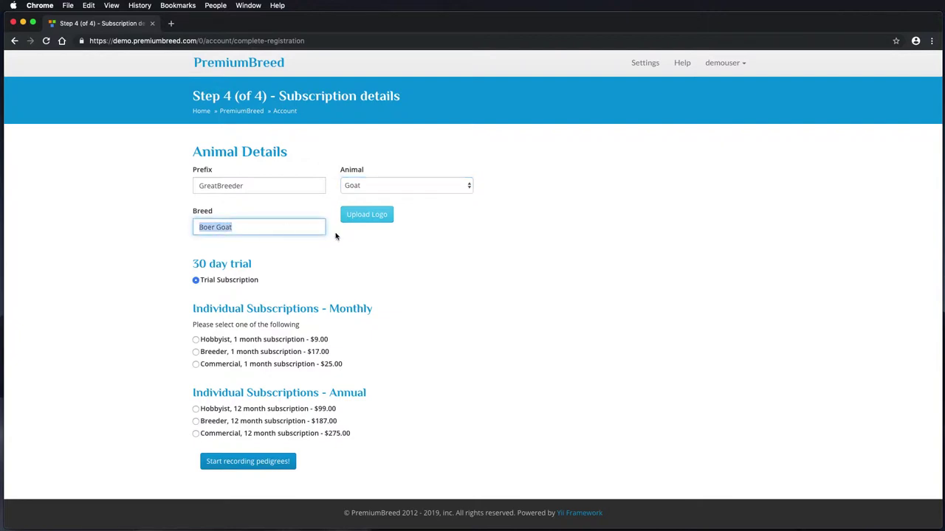
Upload 5.png from the Public folder as the breeder logo and begin recording pedigrees.
{"action": "left_click", "coordinate": [361, 218]}
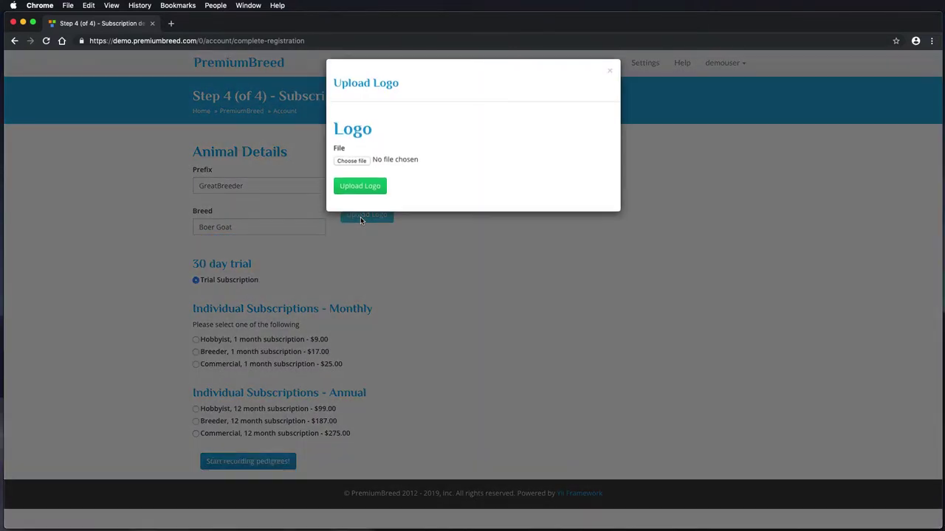
{"action": "left_click", "coordinate": [352, 168]}
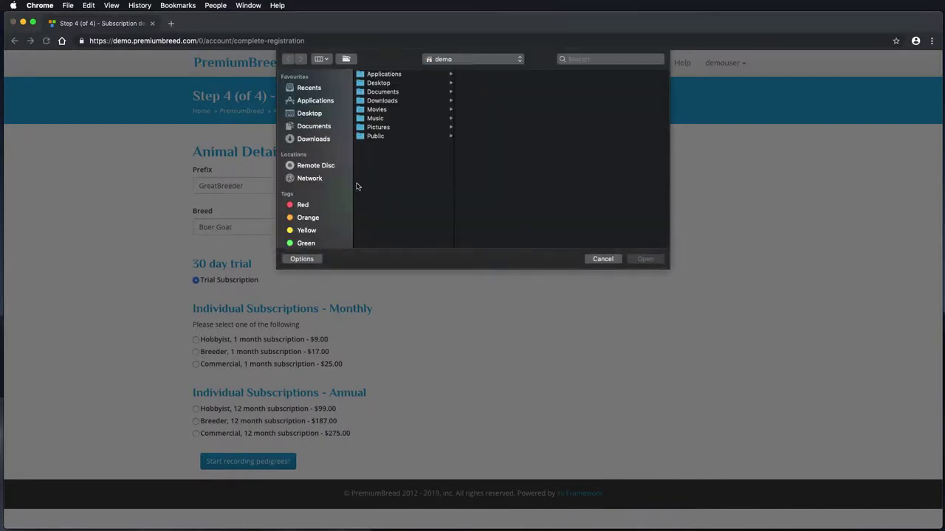
{"action": "left_click", "coordinate": [411, 140]}
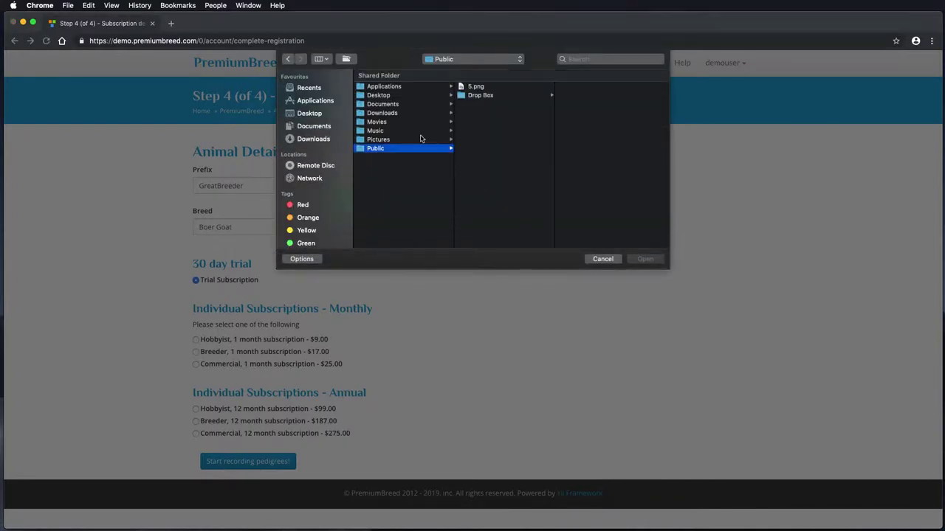
{"action": "left_click", "coordinate": [471, 88]}
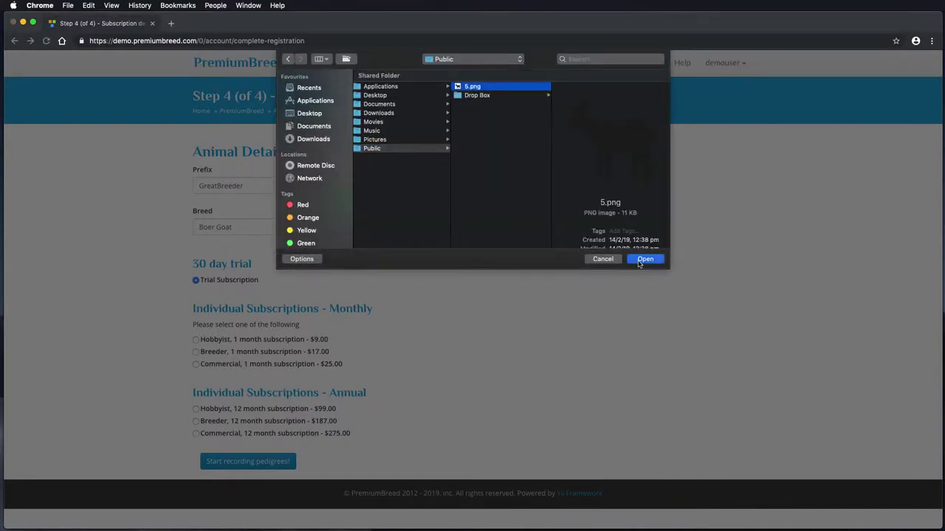
{"action": "left_click", "coordinate": [640, 259]}
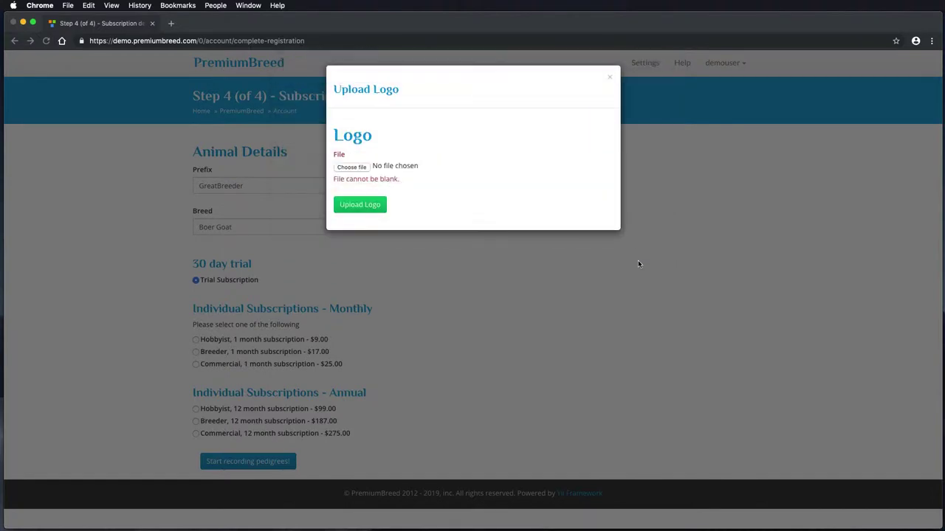
{"action": "left_click", "coordinate": [371, 193]}
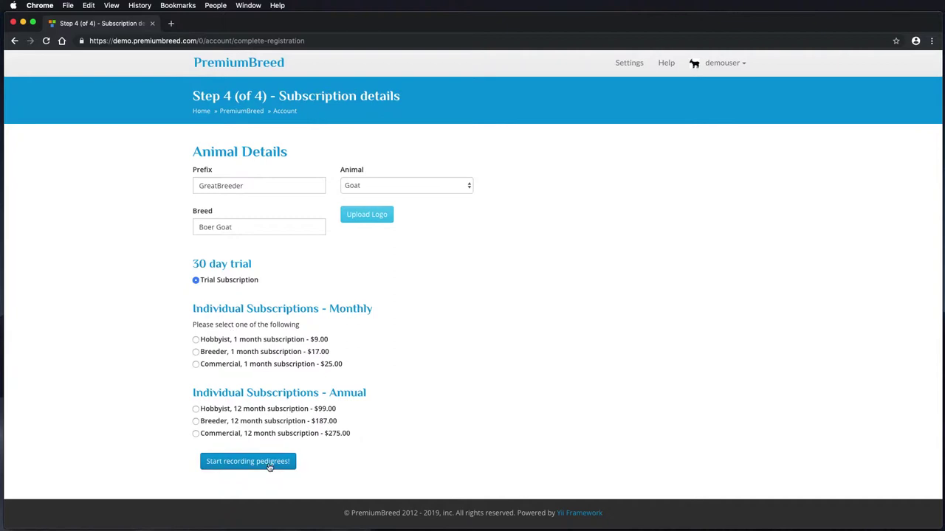
{"action": "left_click", "coordinate": [269, 463]}
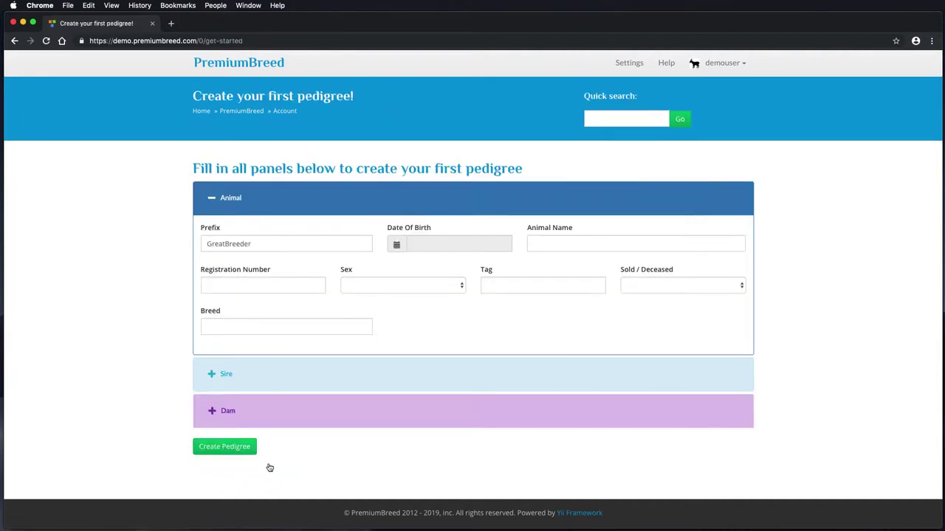
Give the goat Dwayne a birth date of 2019-03-06 and enter his name, then move to the sire.
{"action": "left_click", "coordinate": [440, 246]}
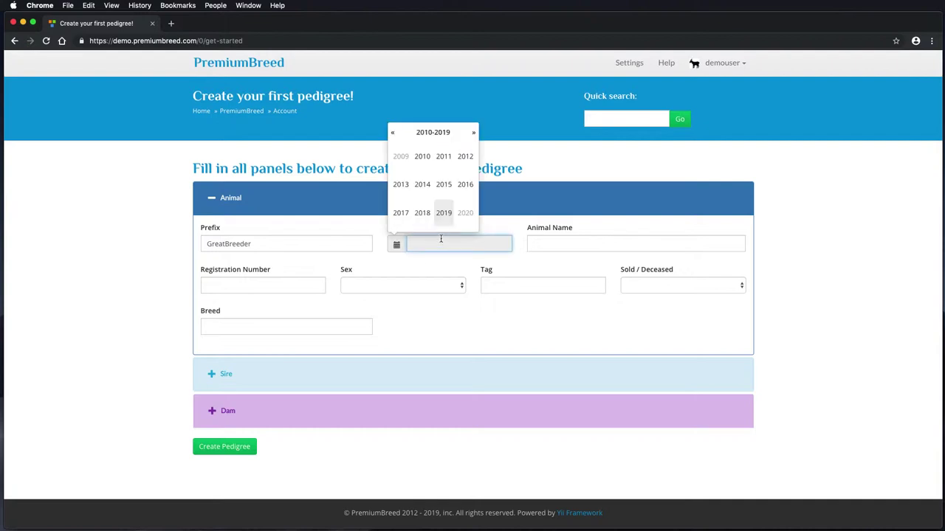
{"action": "left_click", "coordinate": [444, 220]}
{"action": "left_click", "coordinate": [442, 164]}
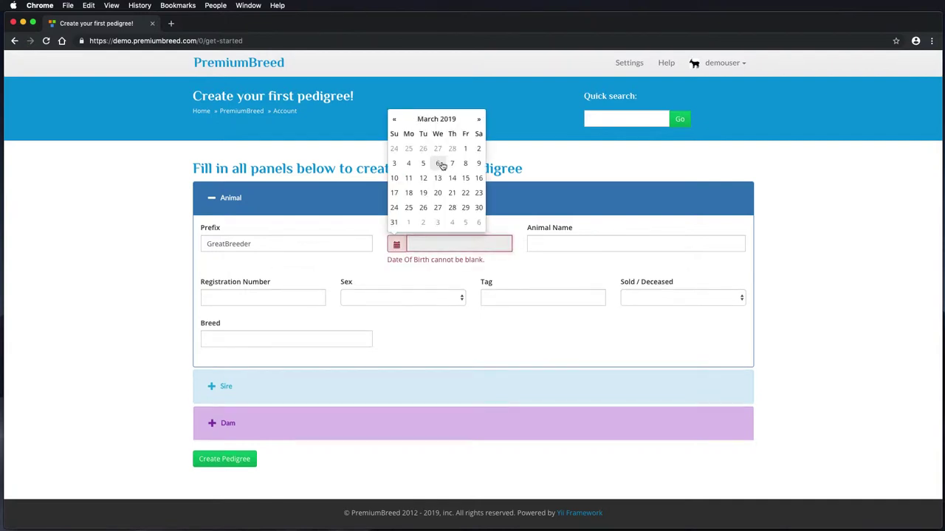
{"action": "left_click", "coordinate": [442, 164]}
{"action": "left_click", "coordinate": [583, 242]}
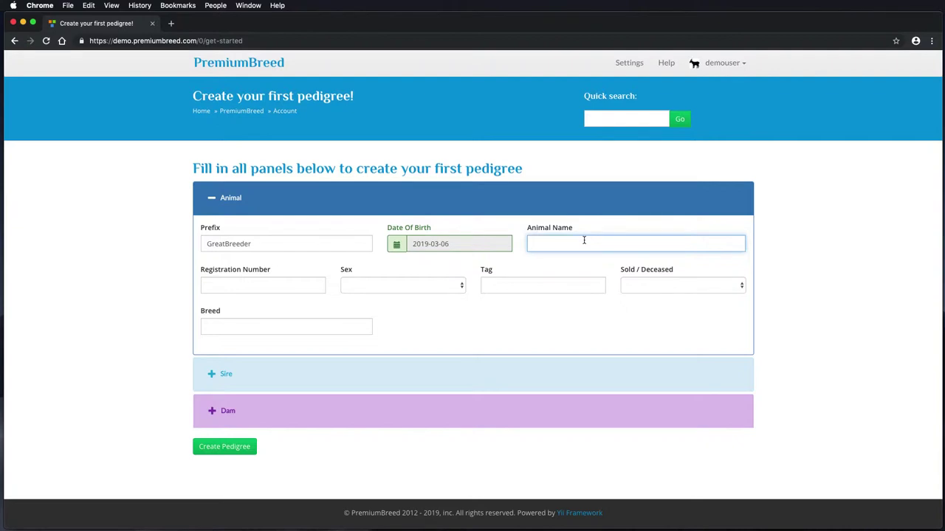
{"action": "type", "text": "Dwayne"}
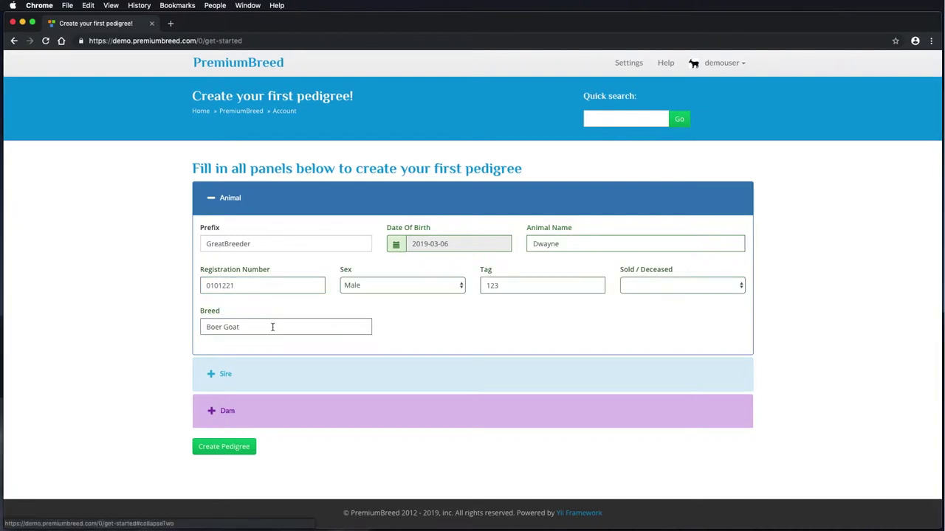
{"action": "left_click", "coordinate": [211, 373]}
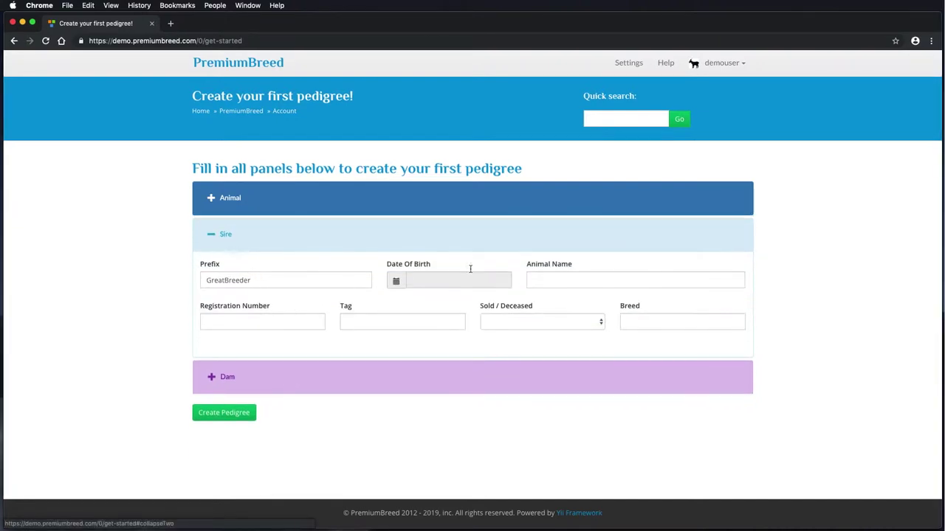
Set the sire's birth date to 2018-03-06 and begin entering his name, Billy.
{"action": "left_click", "coordinate": [445, 281]}
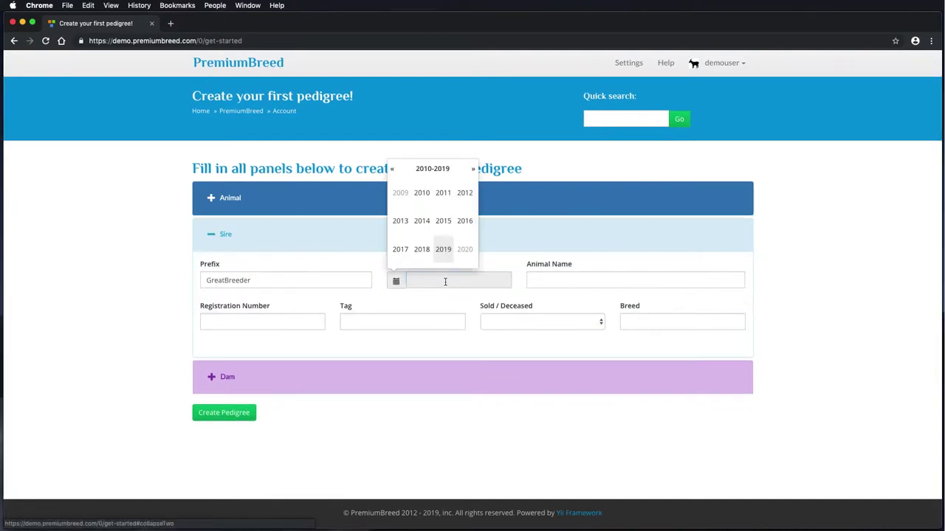
{"action": "left_click", "coordinate": [422, 250]}
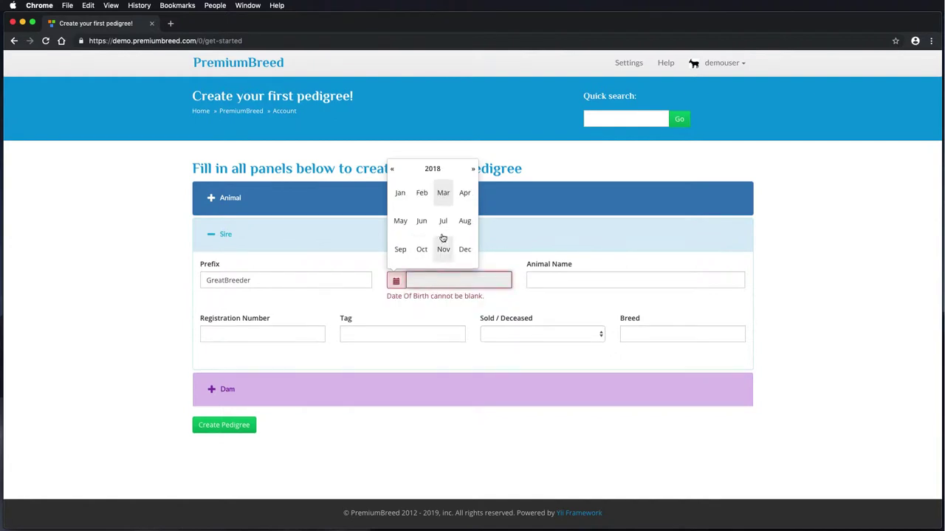
{"action": "left_click", "coordinate": [442, 194]}
{"action": "left_click", "coordinate": [422, 199]}
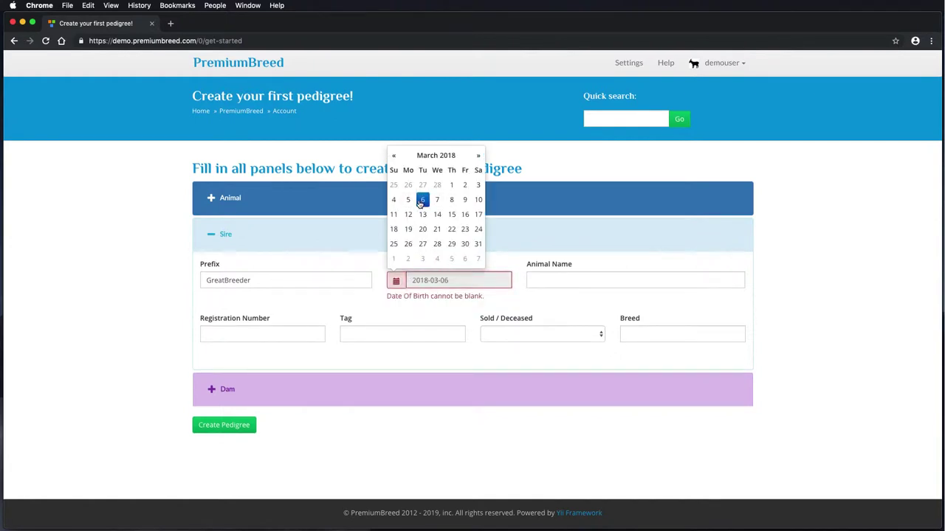
{"action": "left_click", "coordinate": [568, 279]}
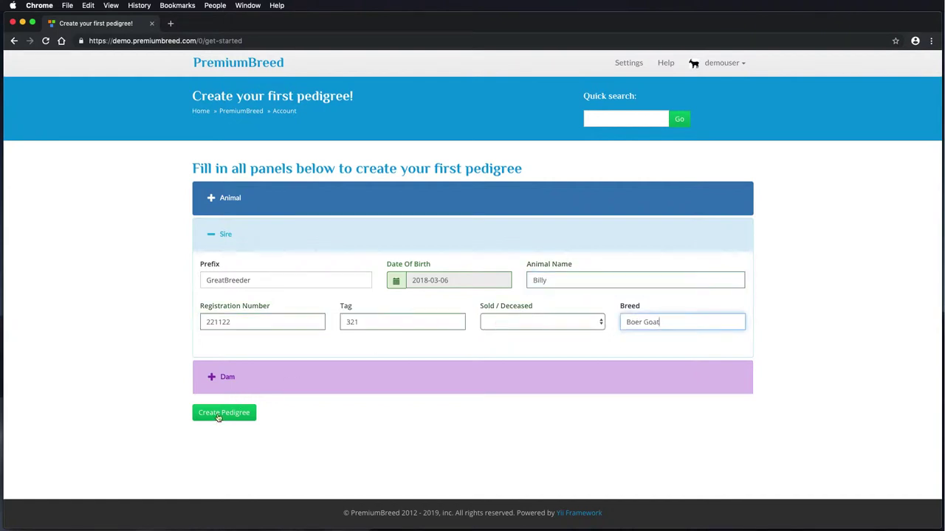
Set the dam's birth date to 2016-06-28.
{"action": "left_click", "coordinate": [227, 378]}
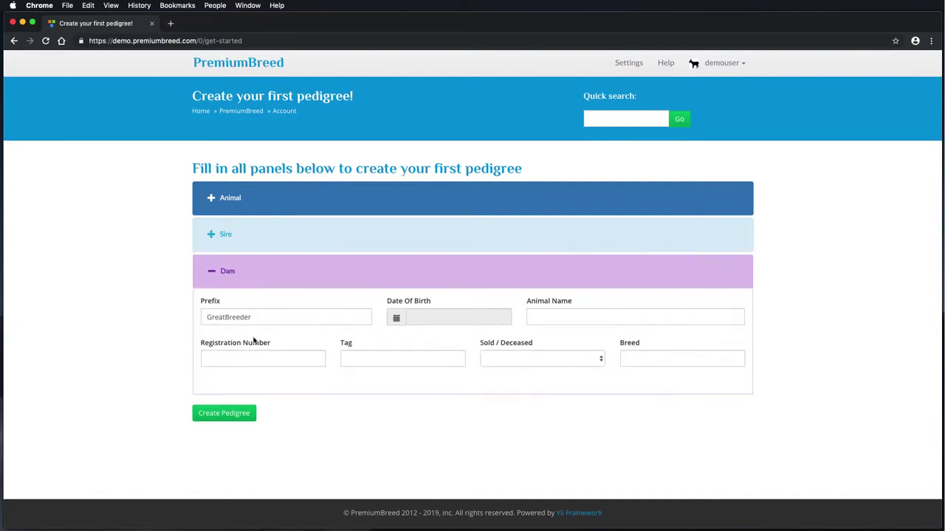
{"action": "left_click", "coordinate": [418, 319]}
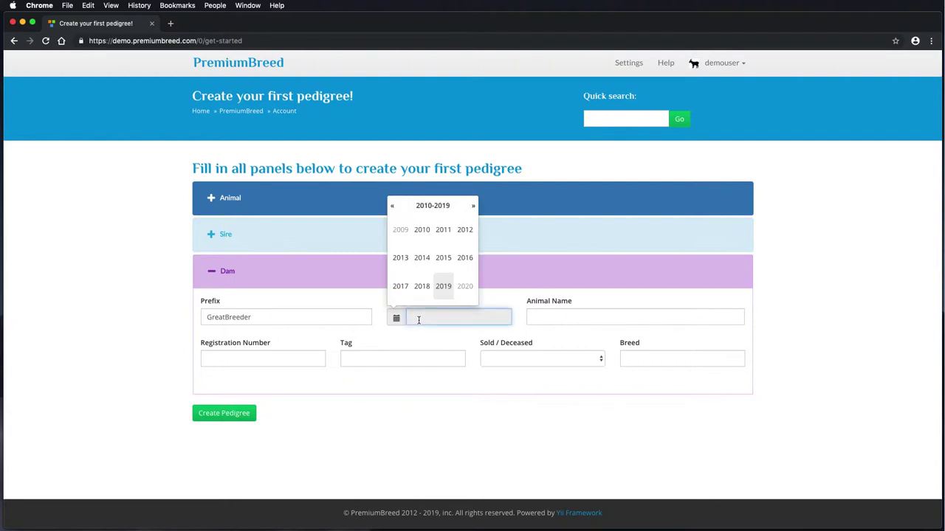
{"action": "left_click", "coordinate": [465, 258]}
{"action": "left_click", "coordinate": [422, 260]}
{"action": "left_click", "coordinate": [422, 281]}
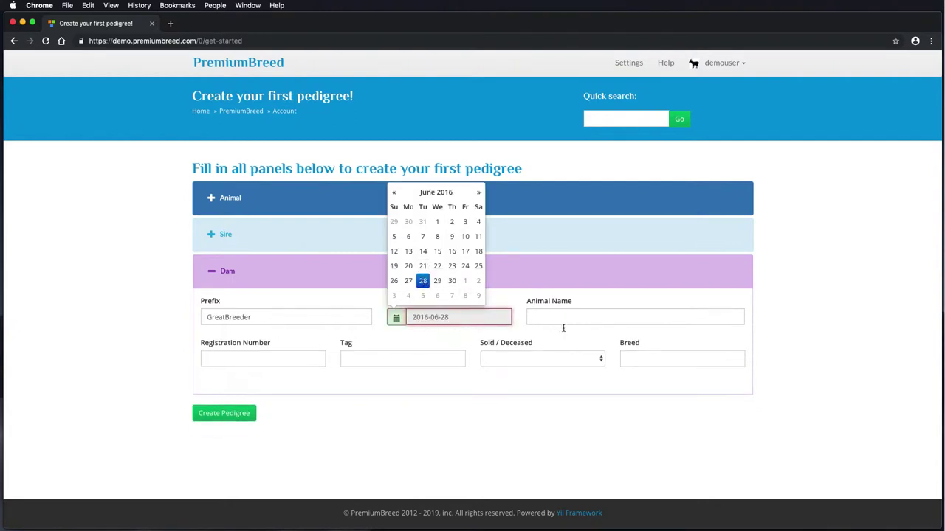
Enter the dam's name, registration 55455, tag 654 and breed Boer Goat, then create the pedigree.
{"action": "left_click", "coordinate": [576, 316]}
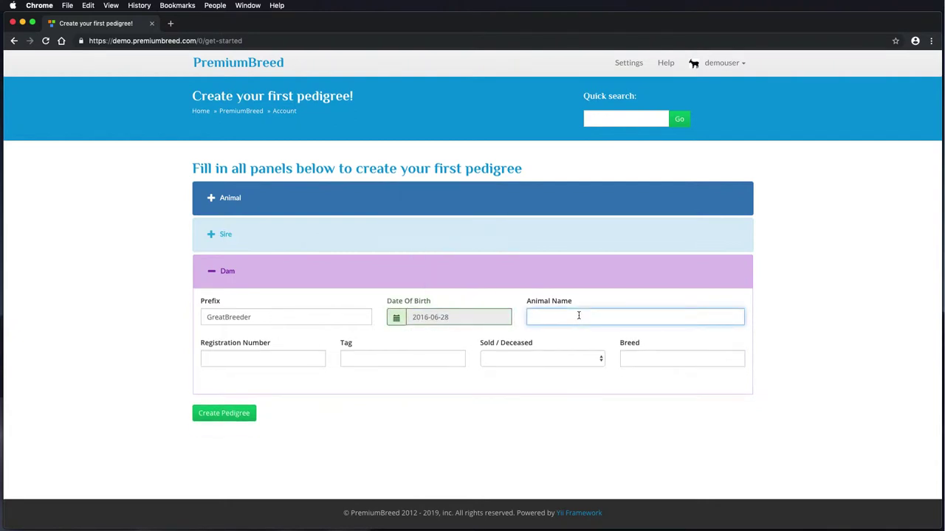
{"action": "type", "text": "Delila"}
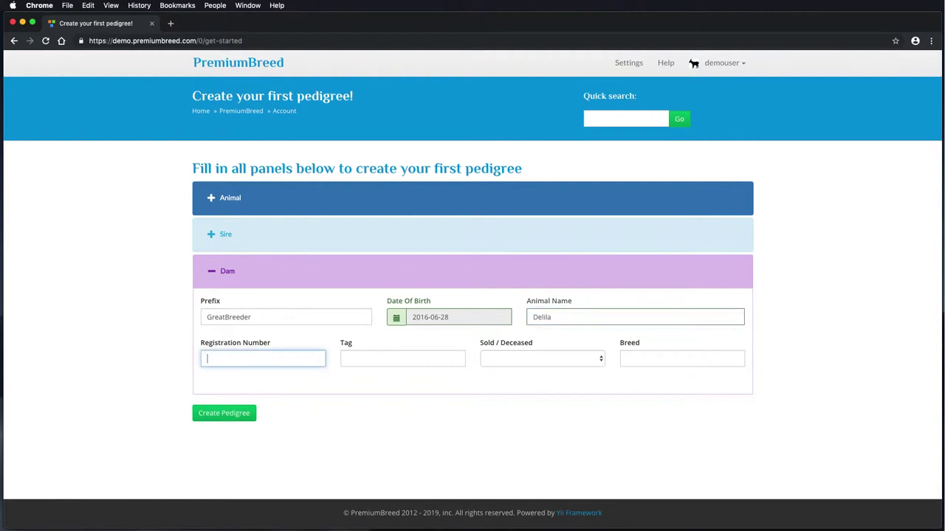
{"action": "type", "text": "55455"}
{"action": "left_click", "coordinate": [389, 355]}
{"action": "type", "text": "654"}
{"action": "left_click", "coordinate": [633, 360]}
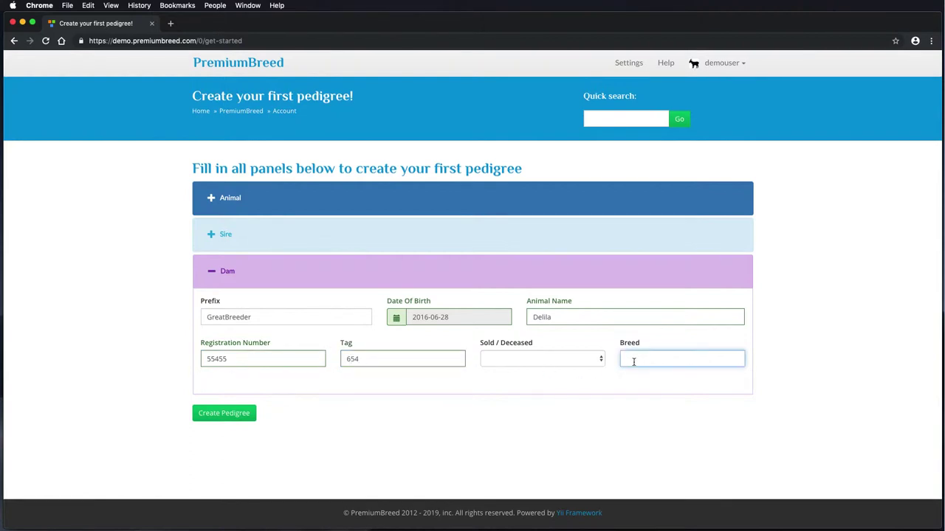
{"action": "type", "text": "Boer Goat"}
{"action": "left_click", "coordinate": [251, 412]}
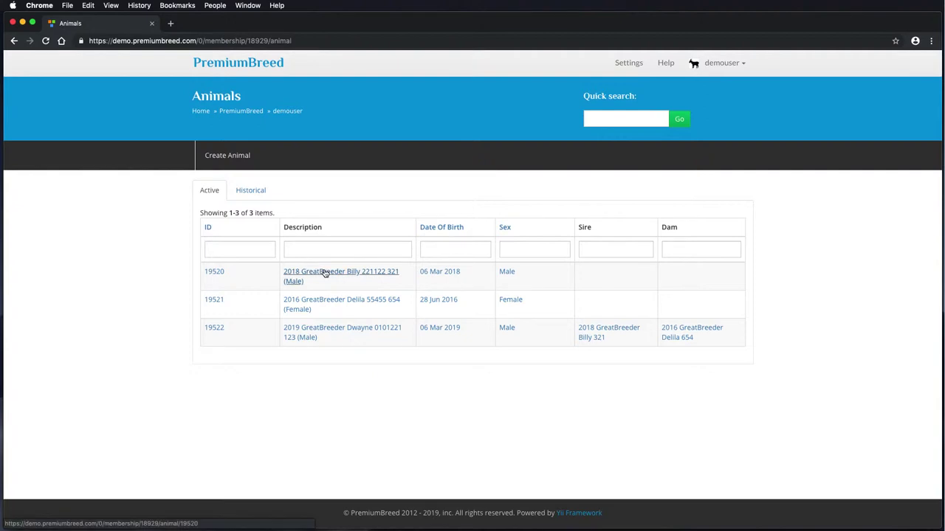
Go from Billy's record to his offspring Dwayne and open Dwayne's Update form.
{"action": "left_click", "coordinate": [325, 273]}
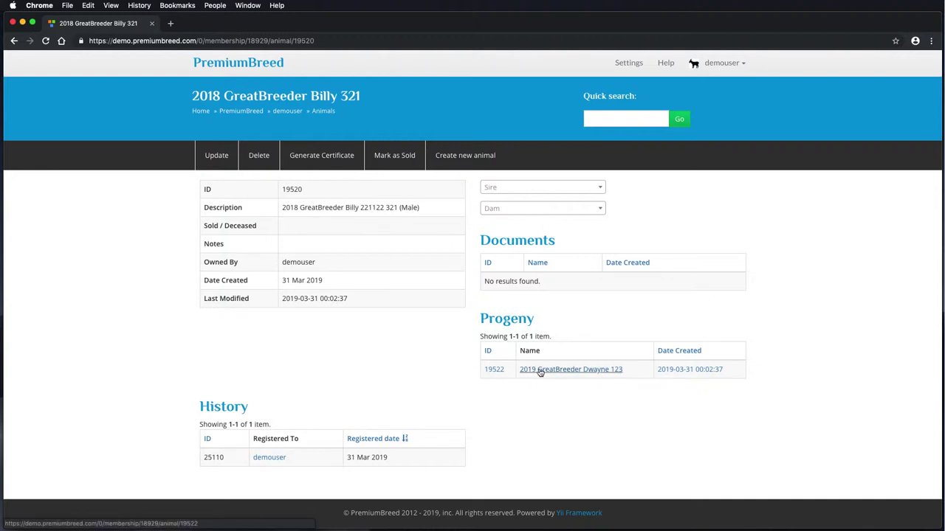
{"action": "left_click", "coordinate": [540, 371]}
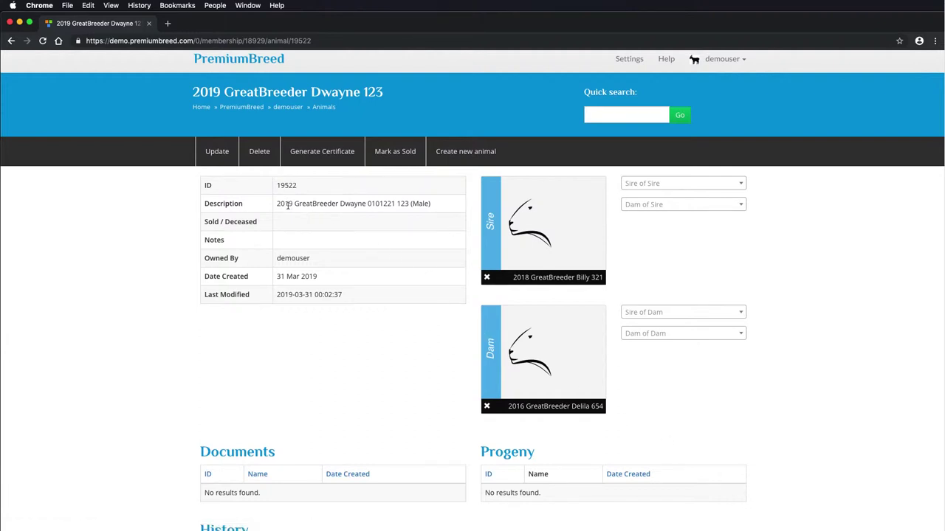
{"action": "left_click", "coordinate": [216, 156]}
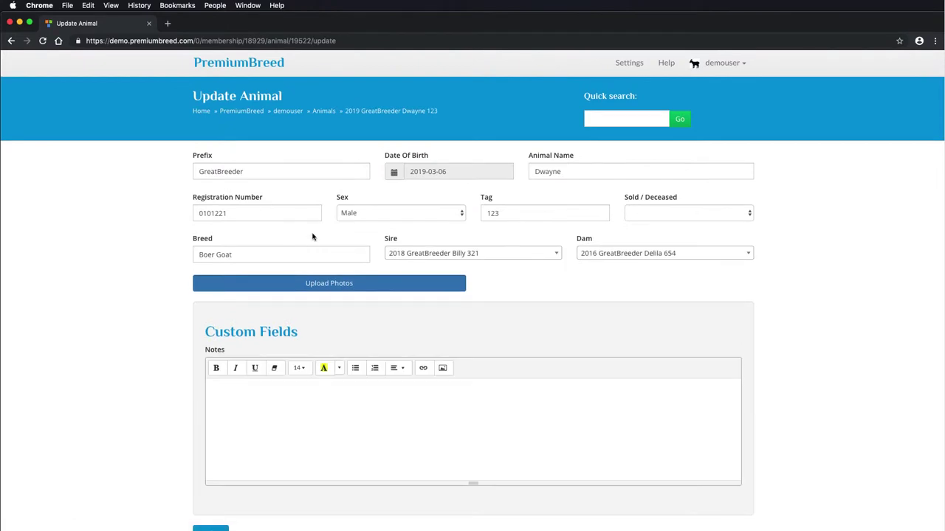
Upload goat.jpg from the Public folder as Dwayne's photo.
{"action": "left_click", "coordinate": [305, 283]}
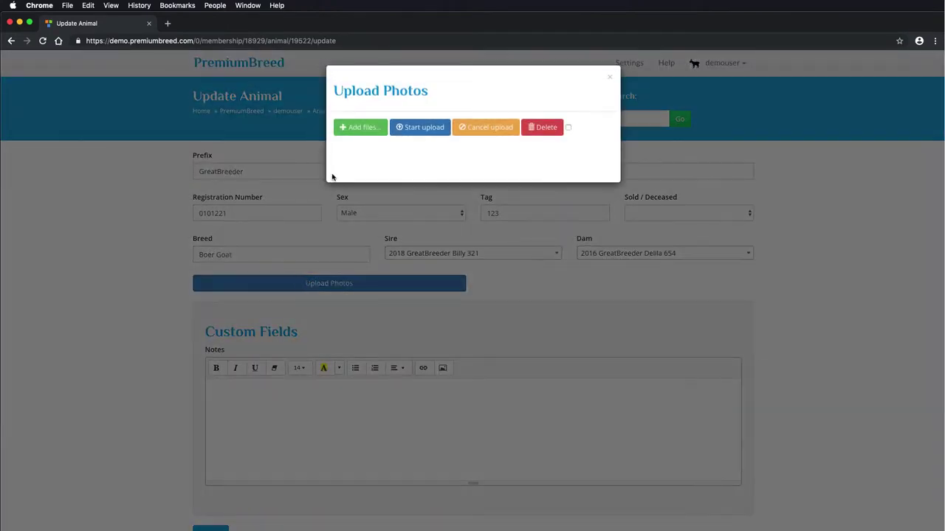
{"action": "left_click", "coordinate": [348, 127]}
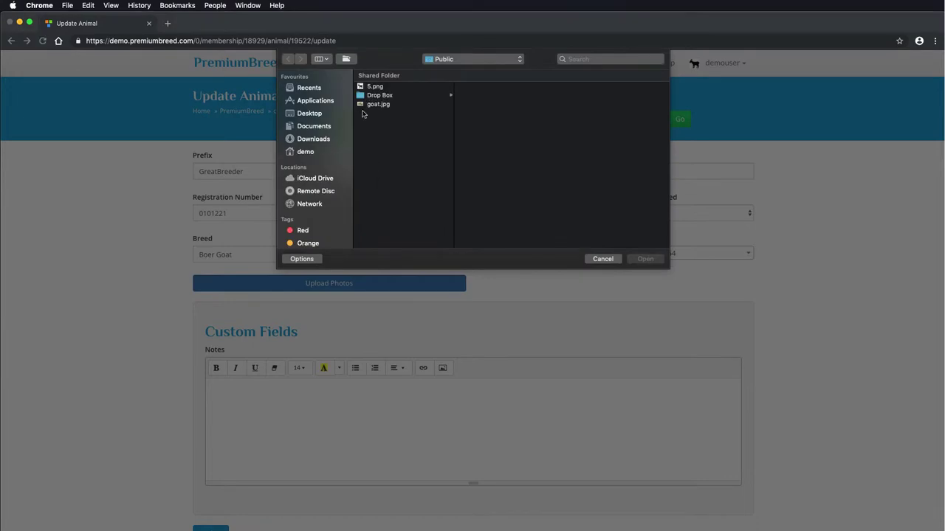
{"action": "left_click", "coordinate": [392, 106]}
{"action": "left_click", "coordinate": [644, 239]}
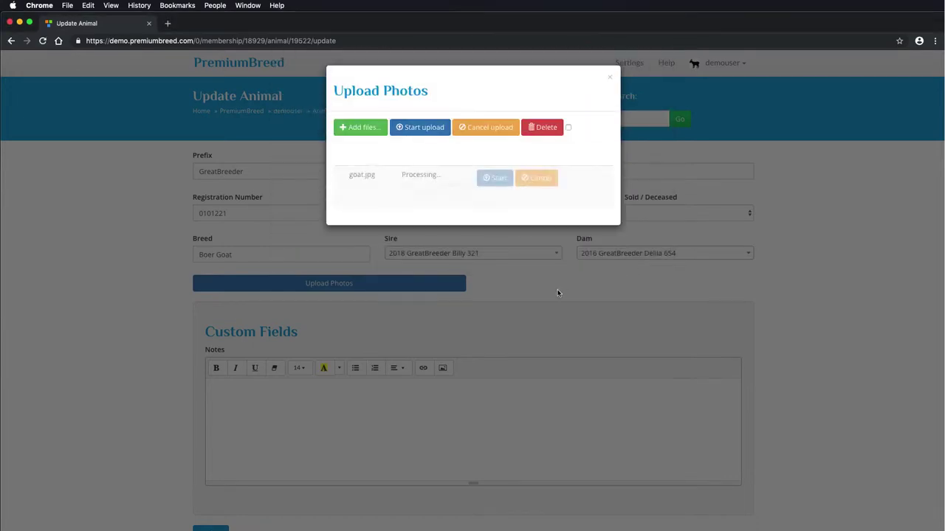
{"action": "left_click", "coordinate": [419, 128]}
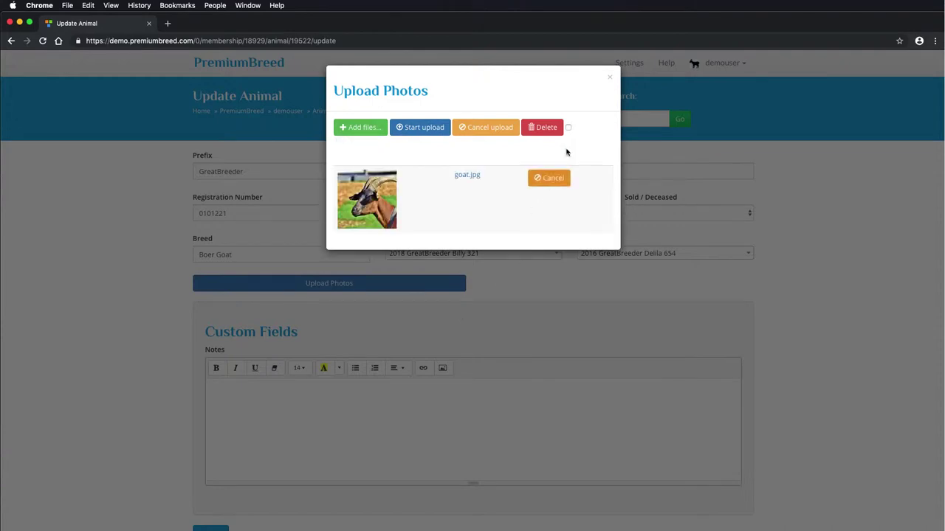
{"action": "left_click", "coordinate": [610, 77]}
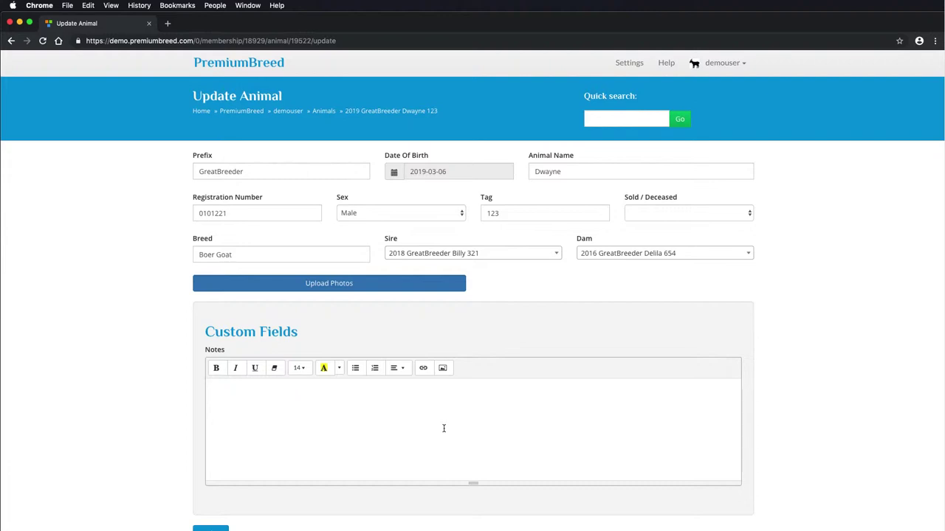
Add the note 'Horned goat!' and save Dwayne's record.
{"action": "type", "text": "Horned goat!"}
{"action": "scroll", "coordinate": [179, 375], "scroll_direction": "down", "scroll_amount": 2}
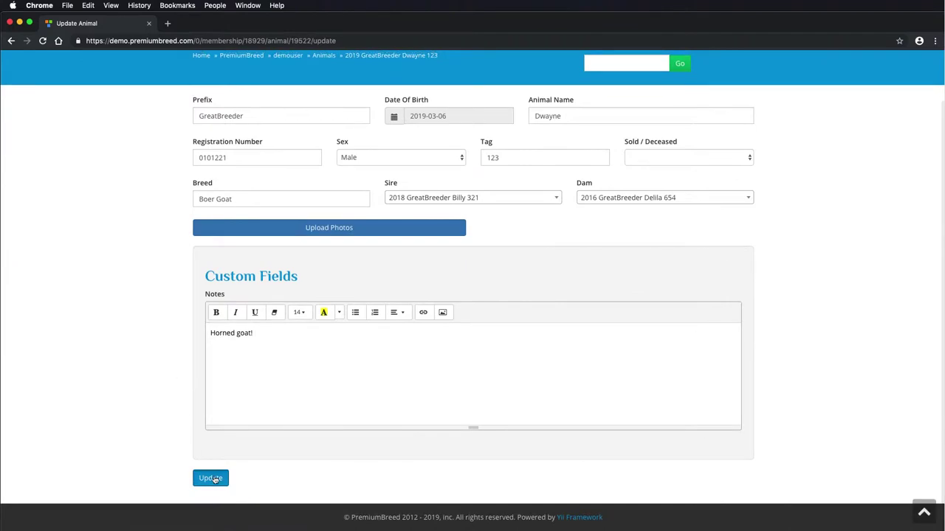
{"action": "left_click", "coordinate": [212, 478]}
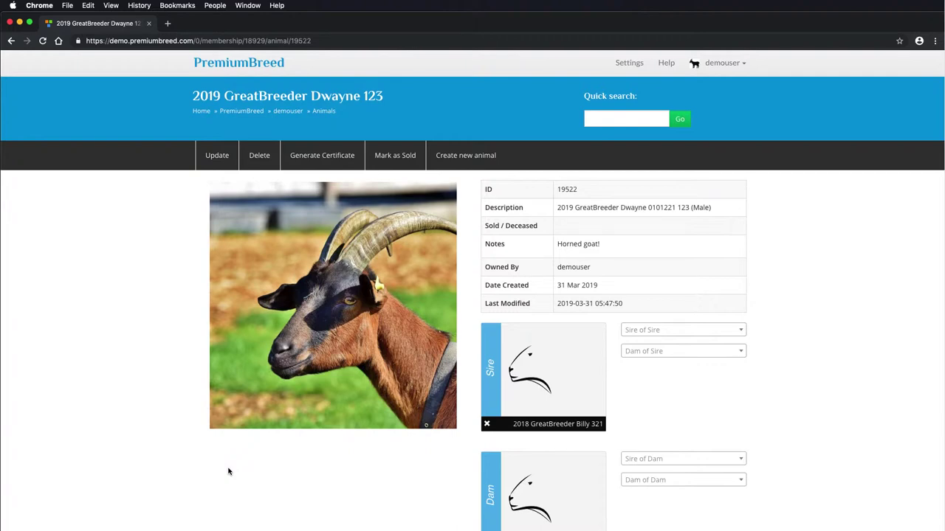
Set Derrick D555333 as sire of sire and Delila 654 as dam of sire.
{"action": "scroll", "coordinate": [228, 472], "scroll_direction": "down", "scroll_amount": 1}
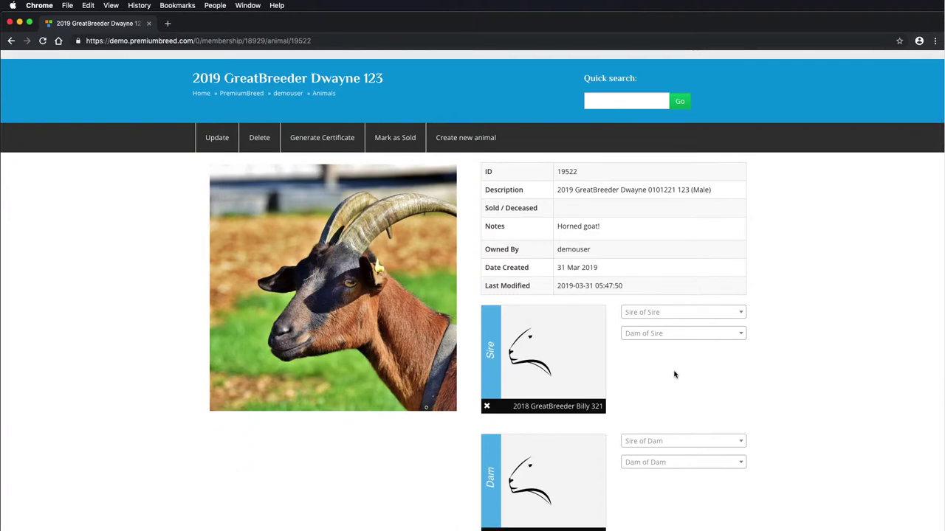
{"action": "scroll", "coordinate": [664, 373], "scroll_direction": "down", "scroll_amount": 2}
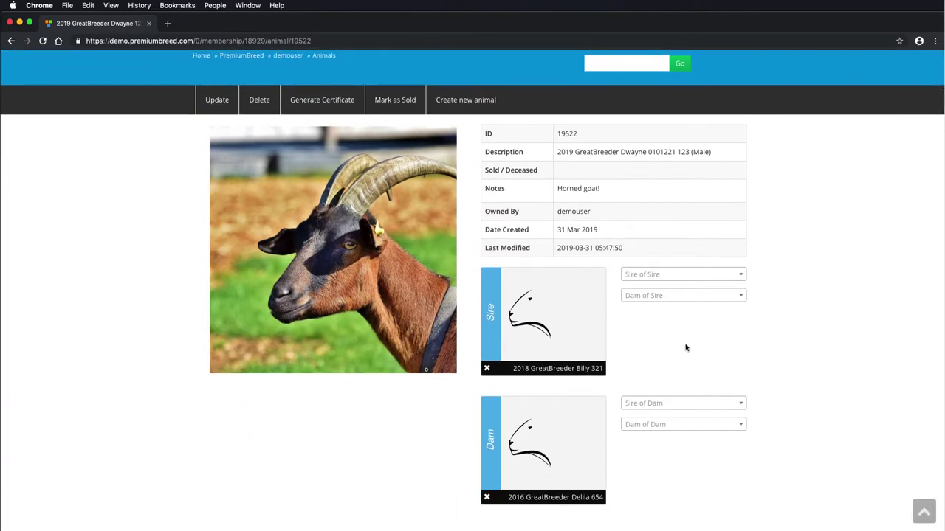
{"action": "left_click", "coordinate": [674, 279]}
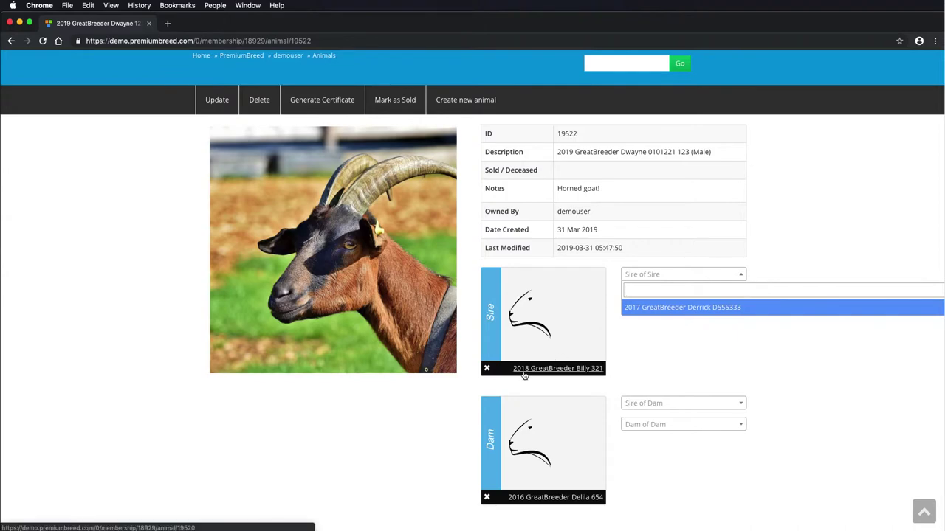
{"action": "left_click", "coordinate": [632, 308]}
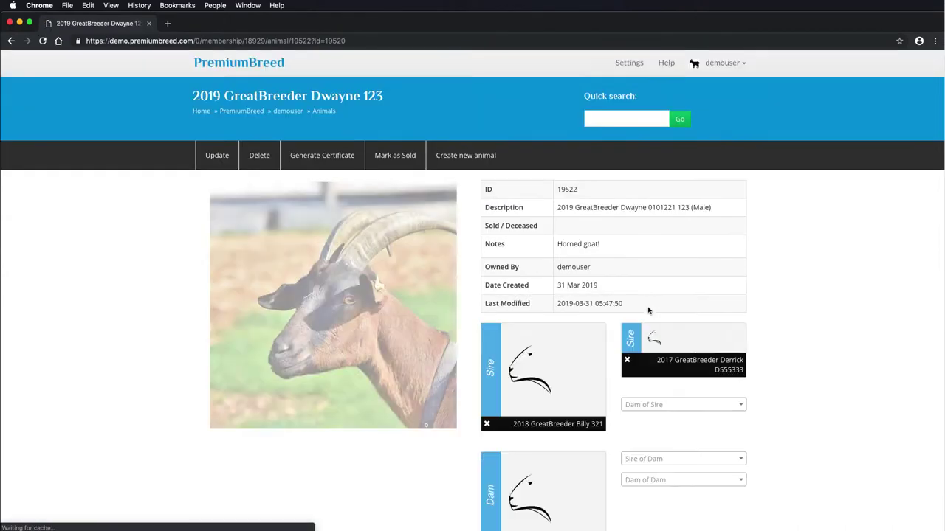
{"action": "left_click", "coordinate": [660, 405]}
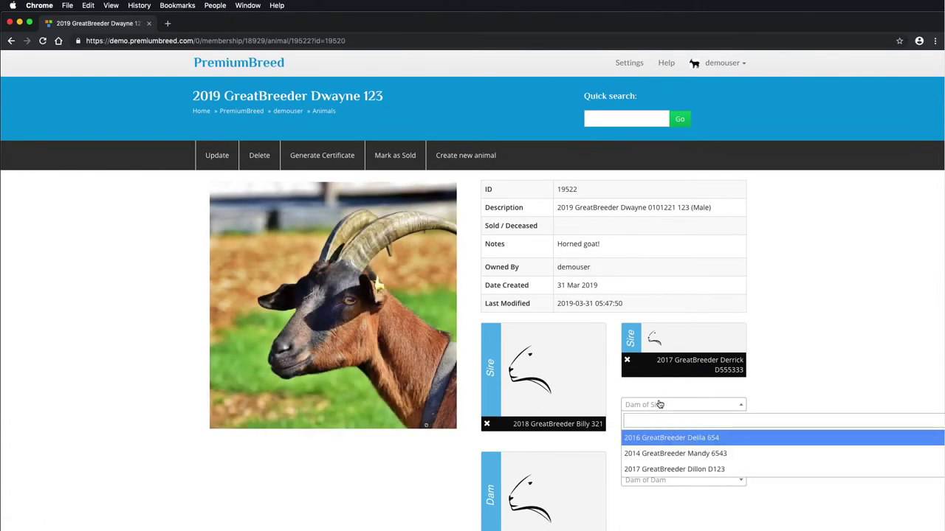
{"action": "scroll", "coordinate": [665, 419], "scroll_direction": "down", "scroll_amount": 1}
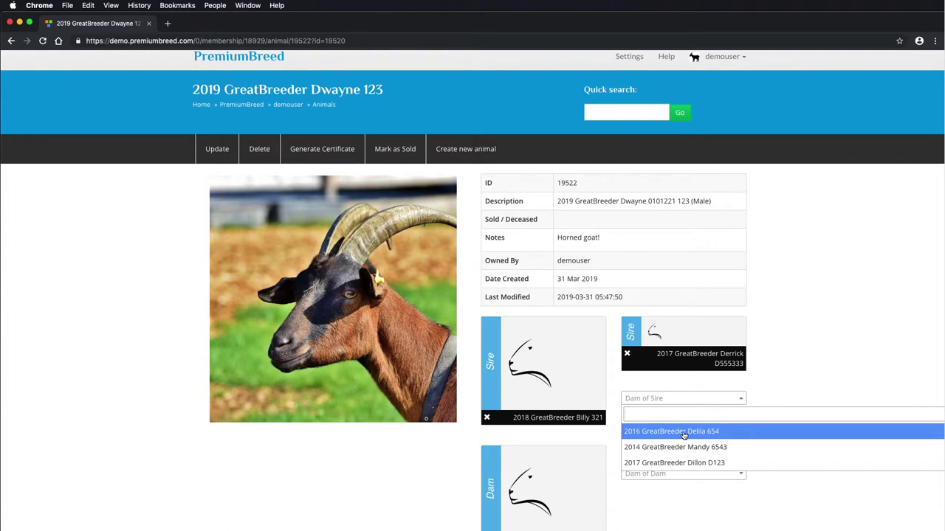
{"action": "left_click", "coordinate": [683, 432]}
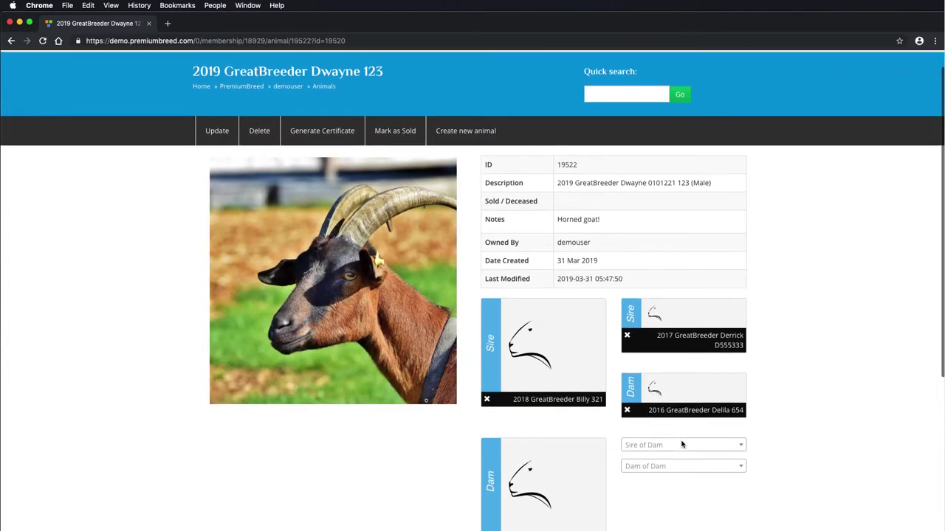
Leave the dam's sire empty and set Mandy 6543 as dam of dam.
{"action": "scroll", "coordinate": [677, 444], "scroll_direction": "down", "scroll_amount": 1}
{"action": "left_click", "coordinate": [677, 444]}
{"action": "scroll", "coordinate": [677, 444], "scroll_direction": "down", "scroll_amount": 4}
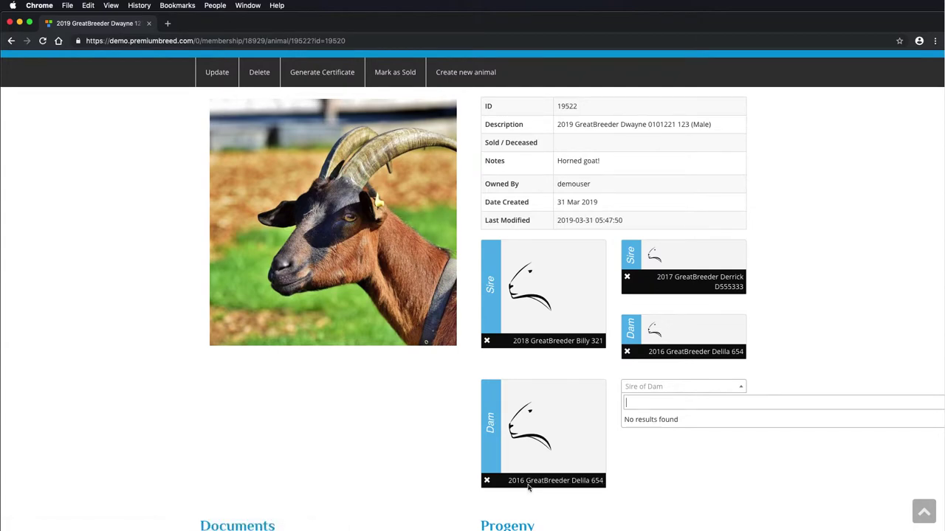
{"action": "left_click", "coordinate": [686, 461]}
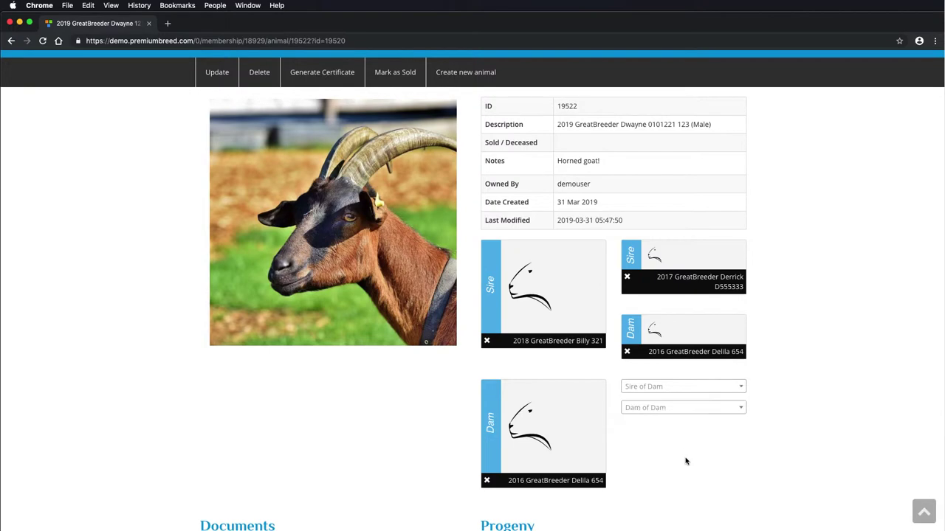
{"action": "left_click", "coordinate": [661, 411]}
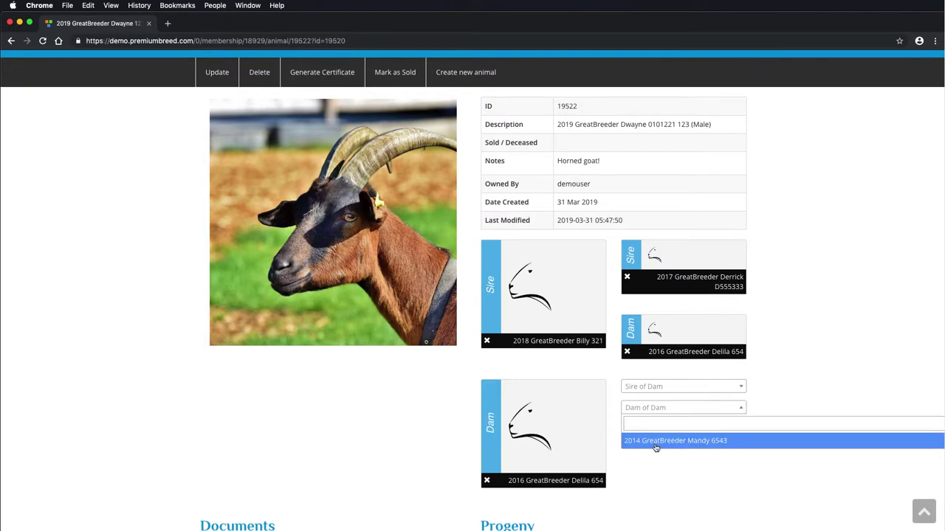
{"action": "left_click", "coordinate": [655, 441]}
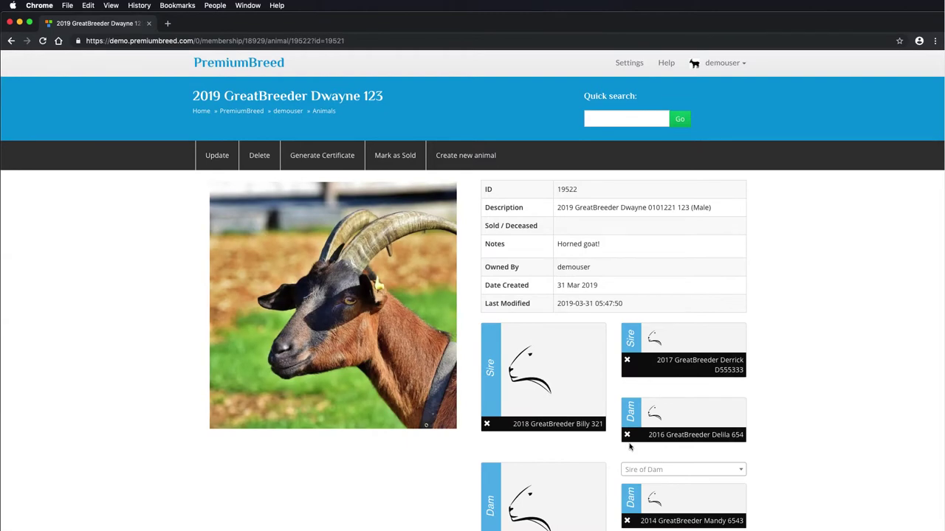
{"action": "scroll", "coordinate": [608, 441], "scroll_direction": "down", "scroll_amount": 2}
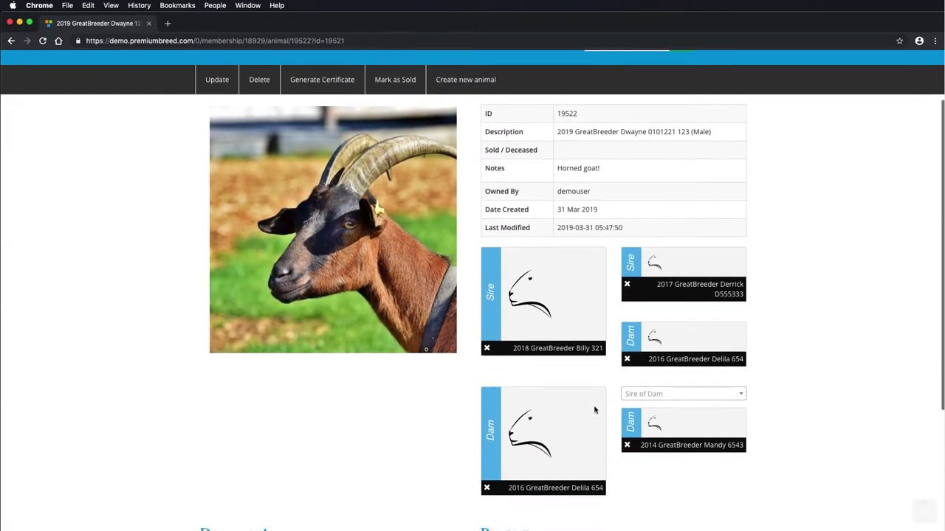
{"action": "scroll", "coordinate": [594, 410], "scroll_direction": "down", "scroll_amount": 1}
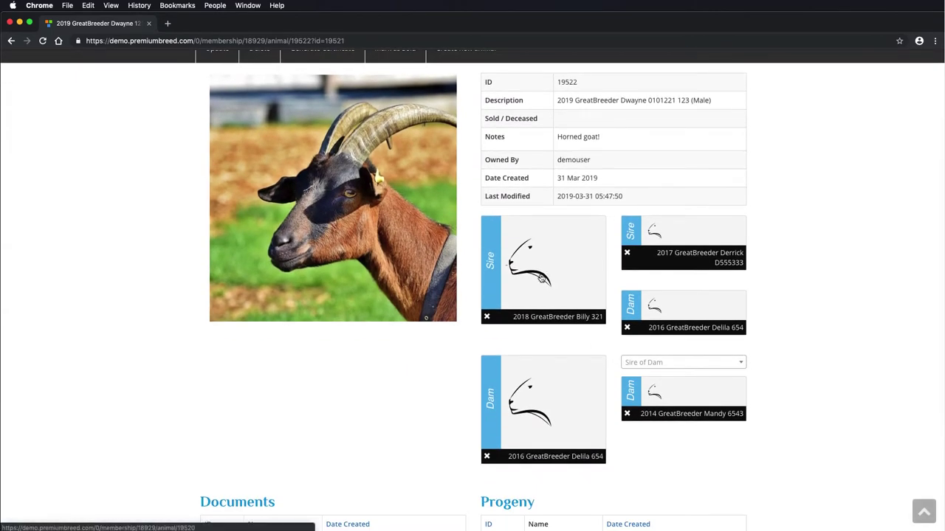
Edit Billy 321's record and upload the 5.png goat photo.
{"action": "left_click", "coordinate": [543, 279]}
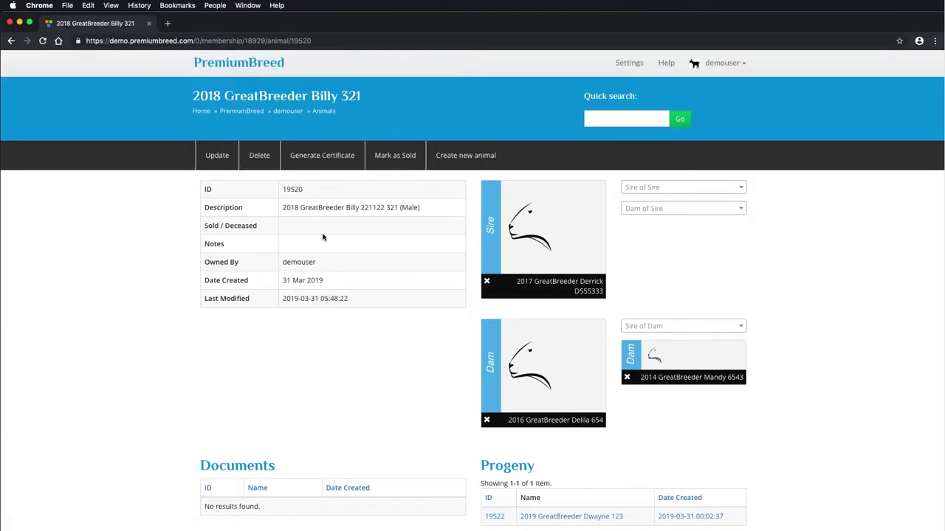
{"action": "left_click", "coordinate": [225, 164]}
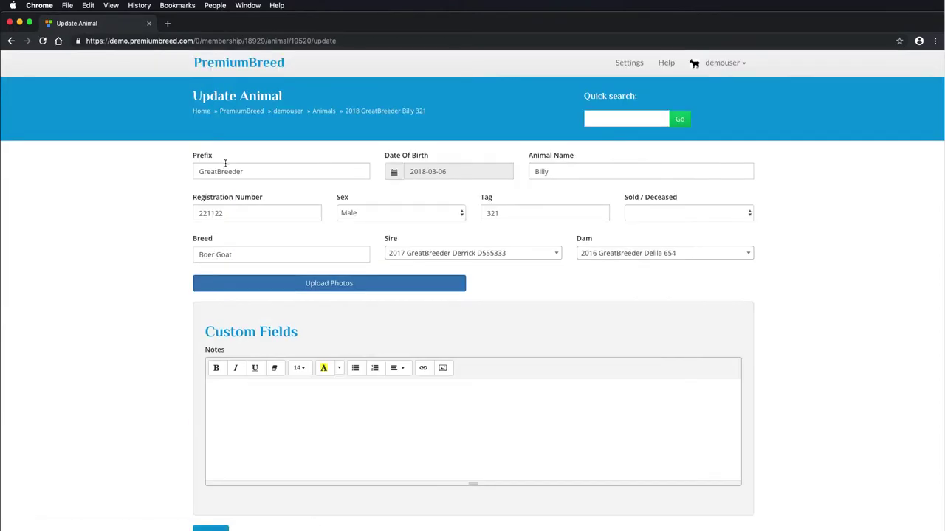
{"action": "left_click", "coordinate": [308, 287]}
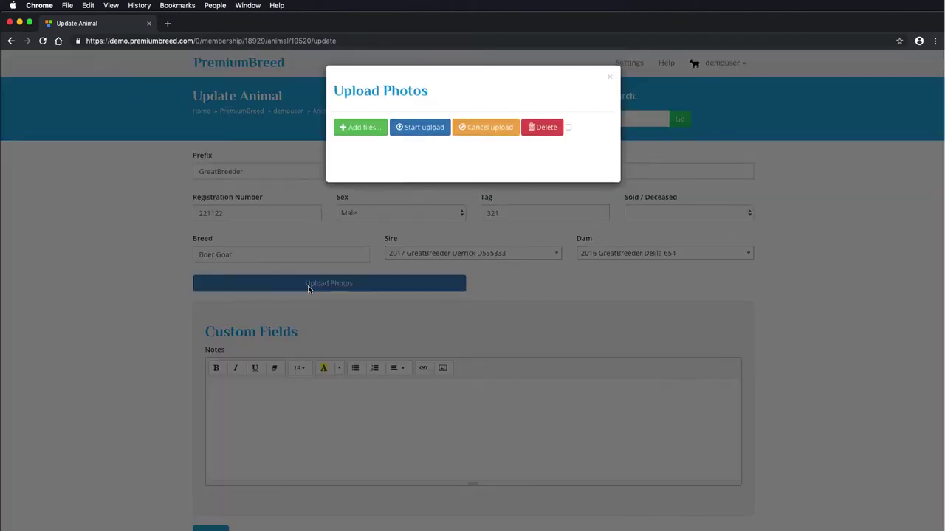
{"action": "left_click", "coordinate": [367, 133]}
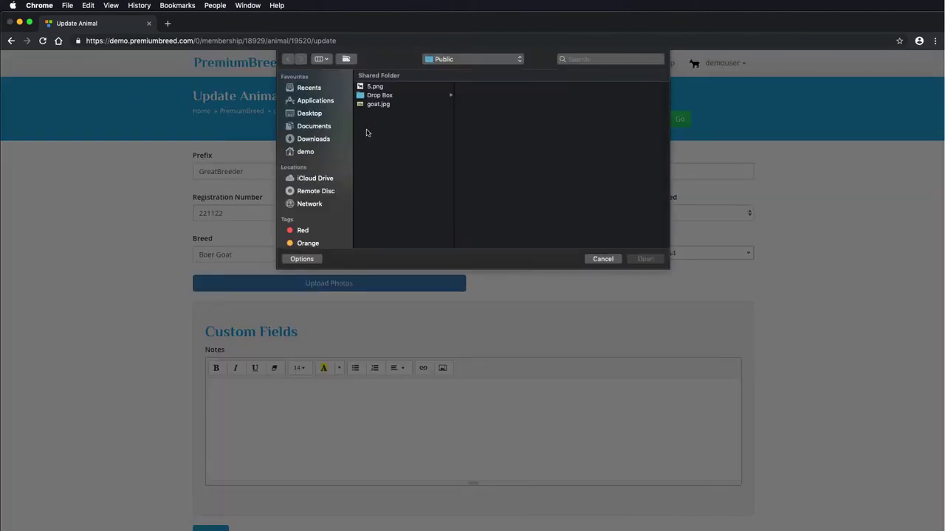
{"action": "left_click", "coordinate": [382, 87]}
{"action": "left_click", "coordinate": [644, 259]}
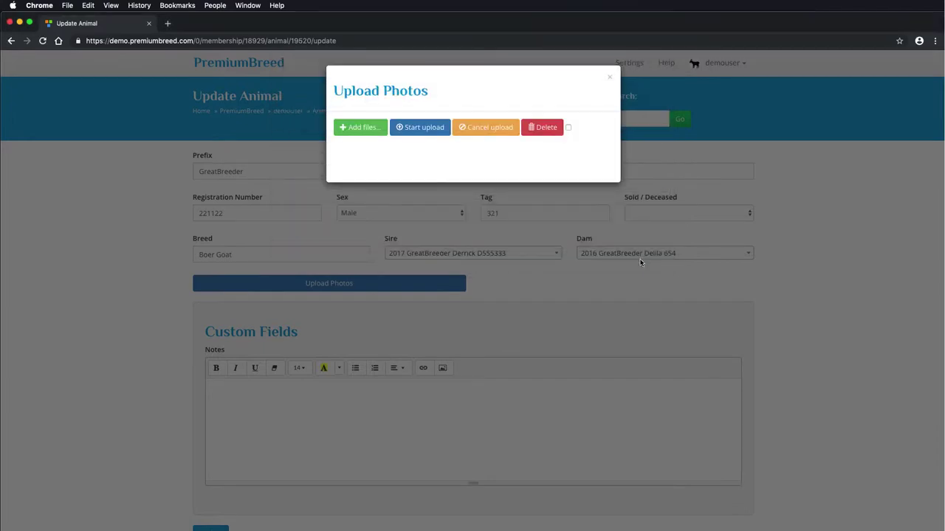
{"action": "left_click", "coordinate": [510, 178]}
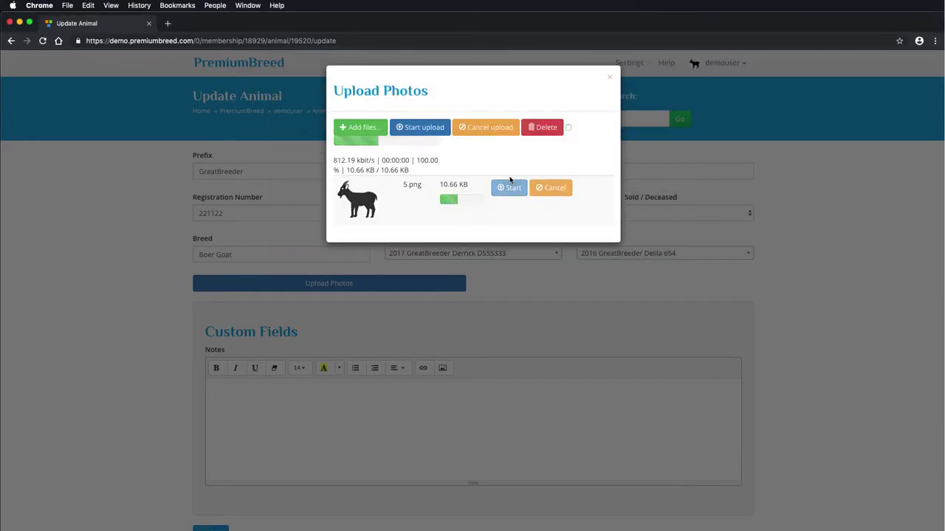
{"action": "left_click", "coordinate": [610, 78]}
Save Billy's updated record and review his animal page.
{"action": "scroll", "coordinate": [344, 285], "scroll_direction": "down", "scroll_amount": 2}
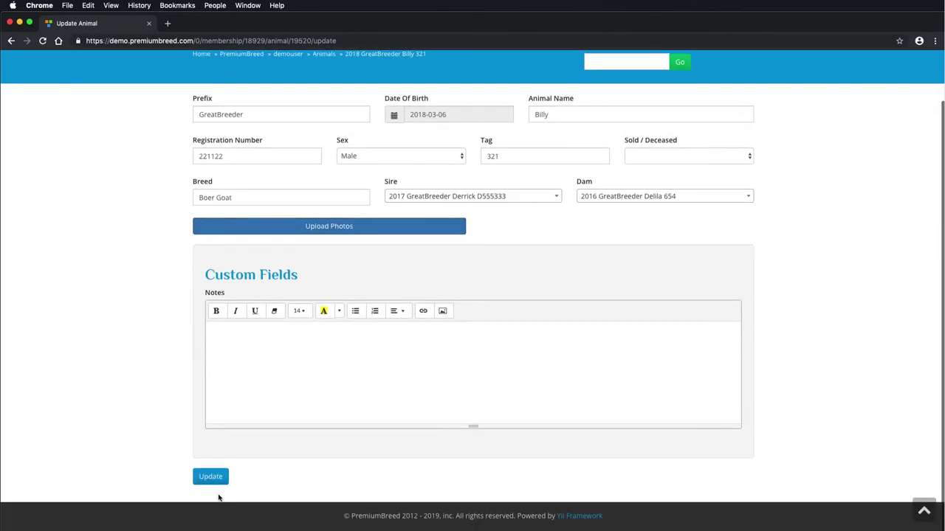
{"action": "left_click", "coordinate": [210, 477]}
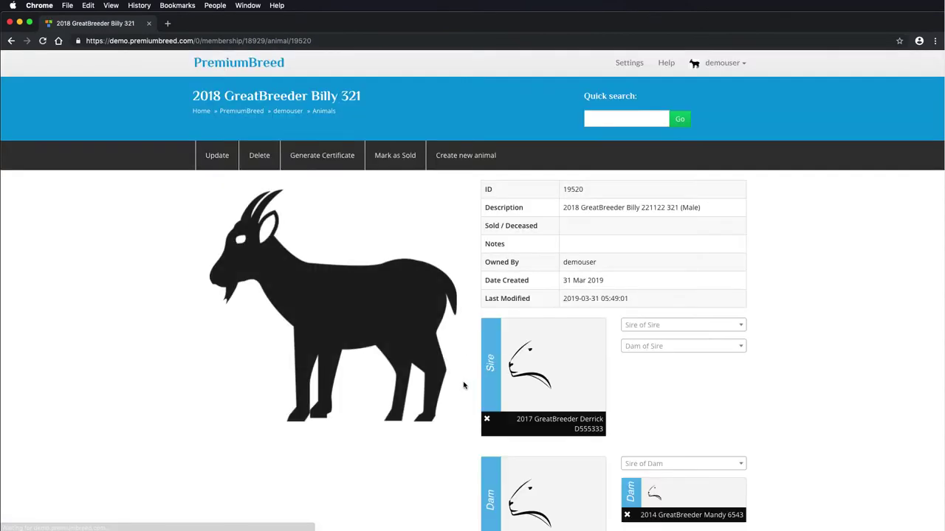
{"action": "scroll", "coordinate": [457, 382], "scroll_direction": "down", "scroll_amount": 3}
{"action": "scroll", "coordinate": [455, 381], "scroll_direction": "down", "scroll_amount": 3}
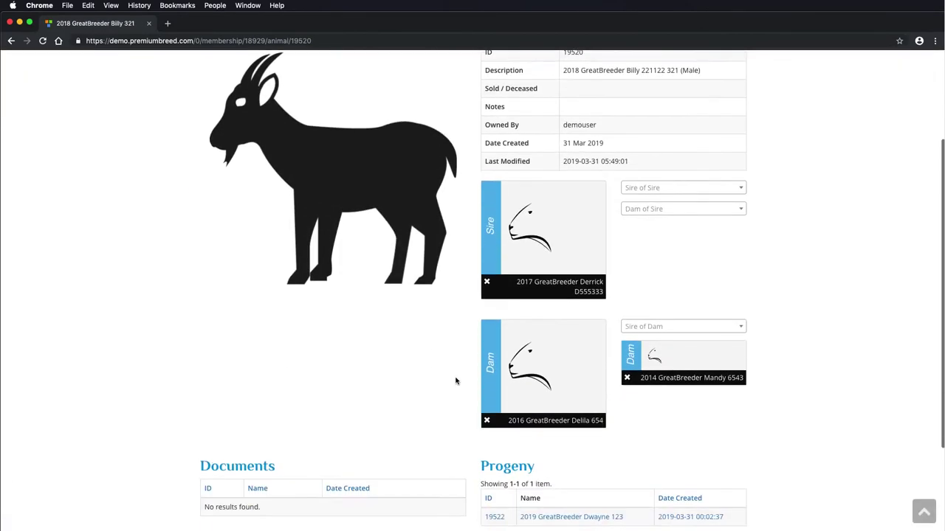
{"action": "scroll", "coordinate": [454, 382], "scroll_direction": "down", "scroll_amount": 1}
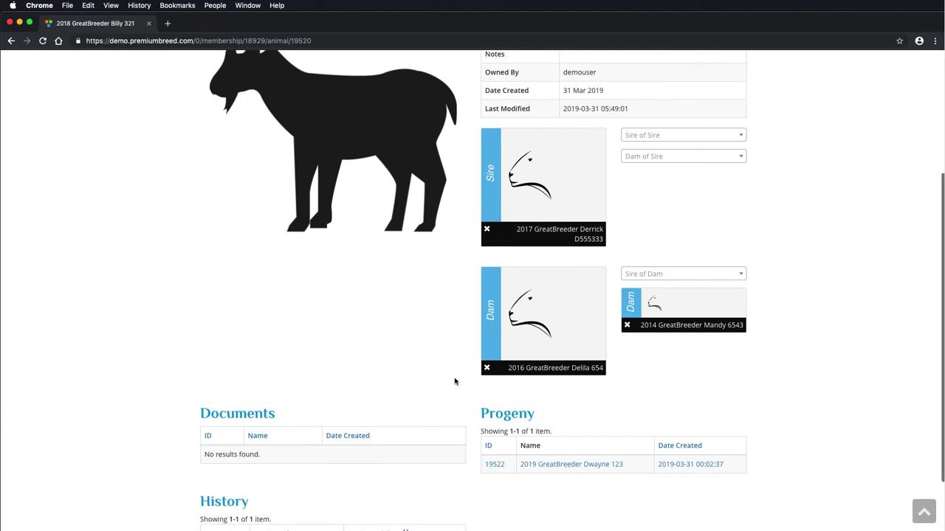
{"action": "scroll", "coordinate": [502, 395], "scroll_direction": "down", "scroll_amount": 2}
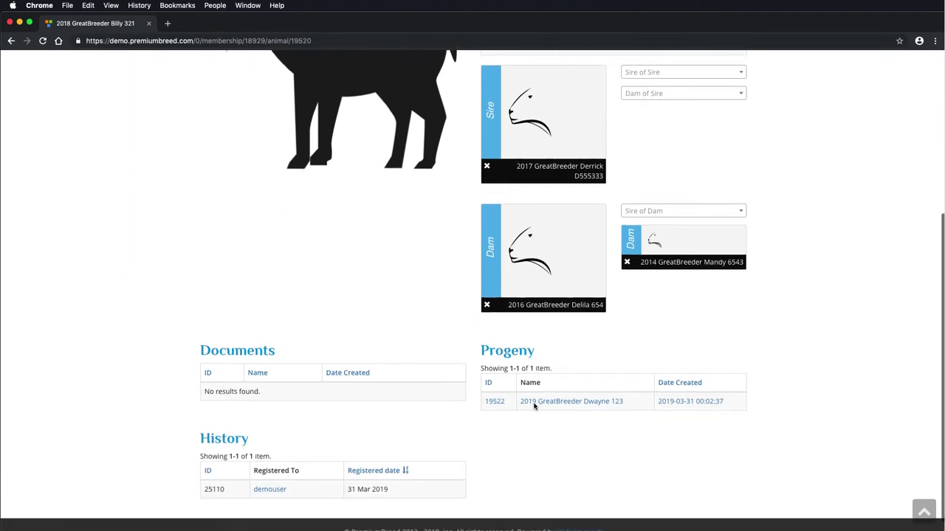
Generate Dwayne 123's pedigree certificate, review it, and go back to his animal page.
{"action": "left_click", "coordinate": [573, 403]}
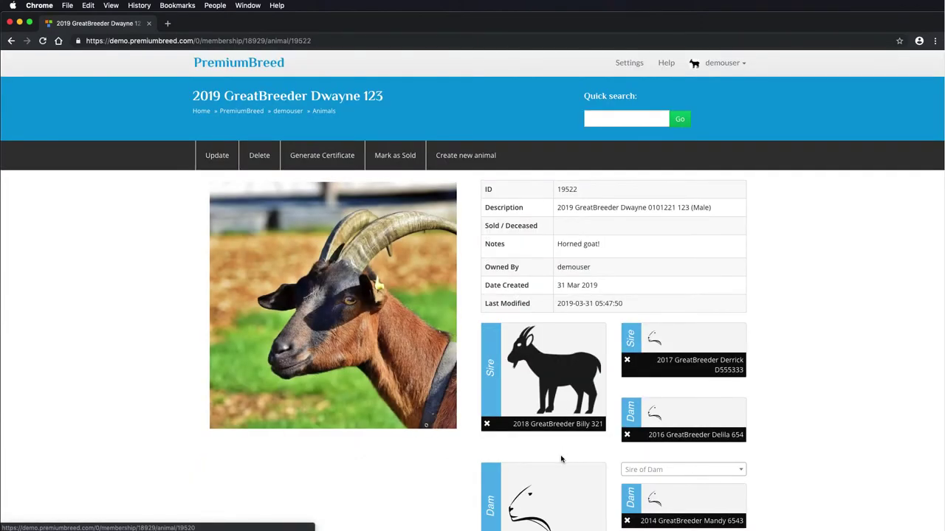
{"action": "scroll", "coordinate": [553, 450], "scroll_direction": "down", "scroll_amount": 1}
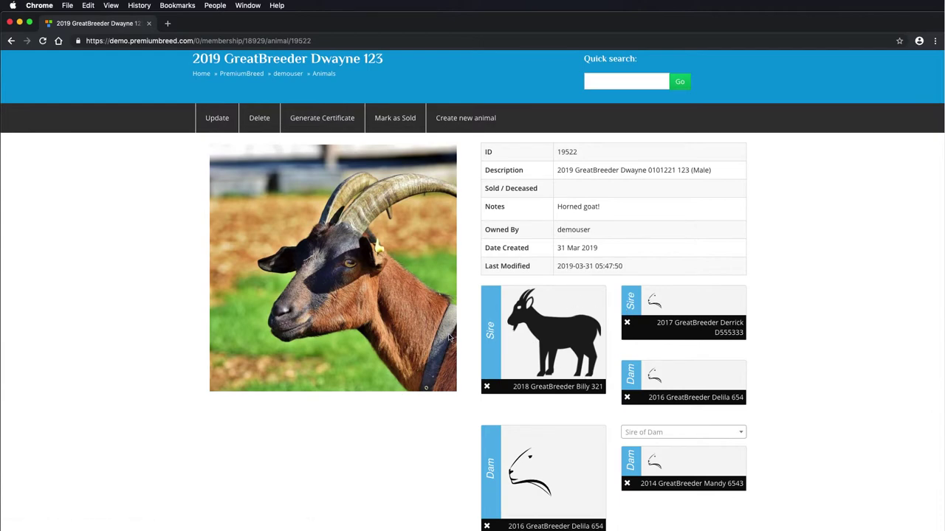
{"action": "left_click", "coordinate": [332, 121]}
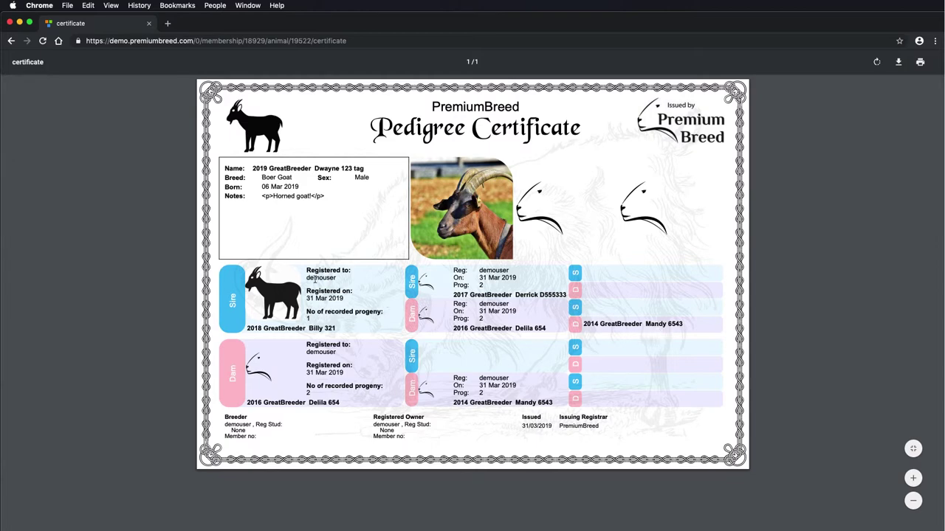
{"action": "left_click_drag", "start_coordinate": [306, 297], "coordinate": [350, 298]}
{"action": "left_click", "coordinate": [345, 301]}
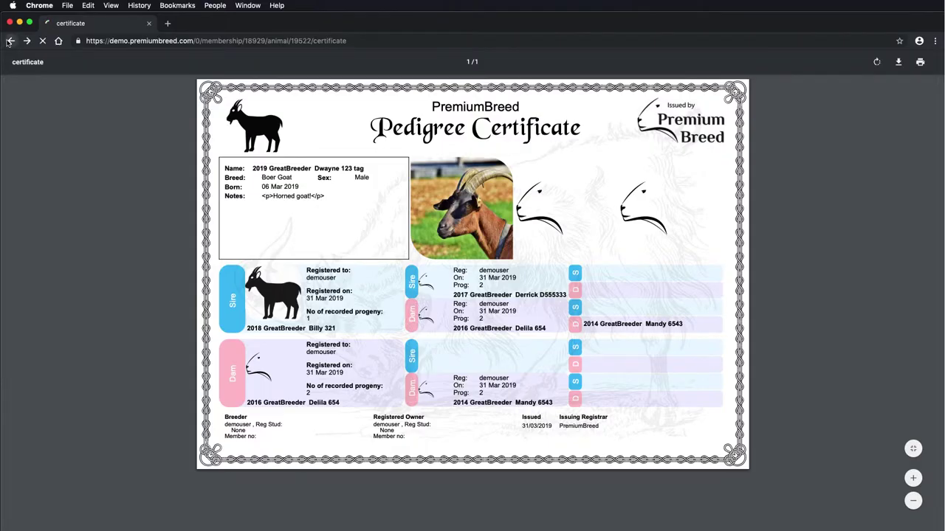
{"action": "left_click", "coordinate": [9, 42]}
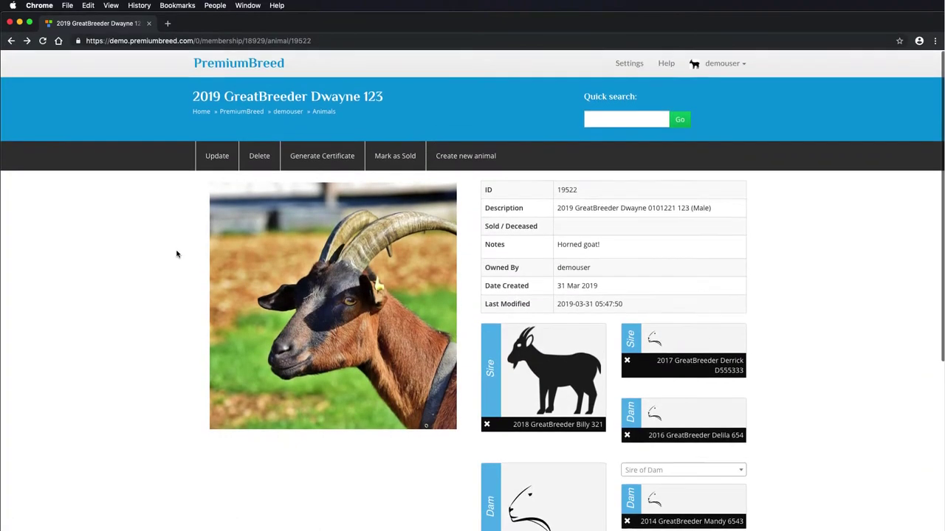
Open the member's animal list and filter descriptions by 'dw', then clear the filter.
{"action": "left_click", "coordinate": [289, 113]}
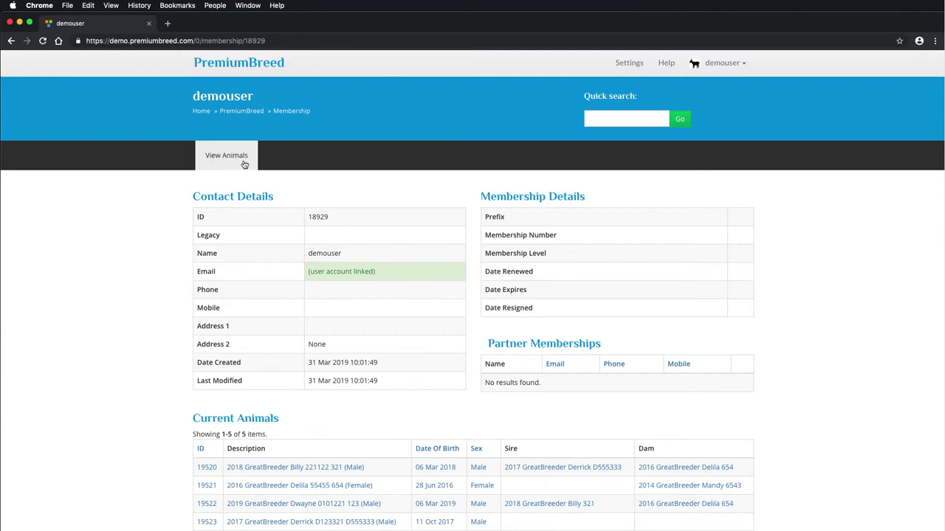
{"action": "scroll", "coordinate": [278, 193], "scroll_direction": "down", "scroll_amount": 1}
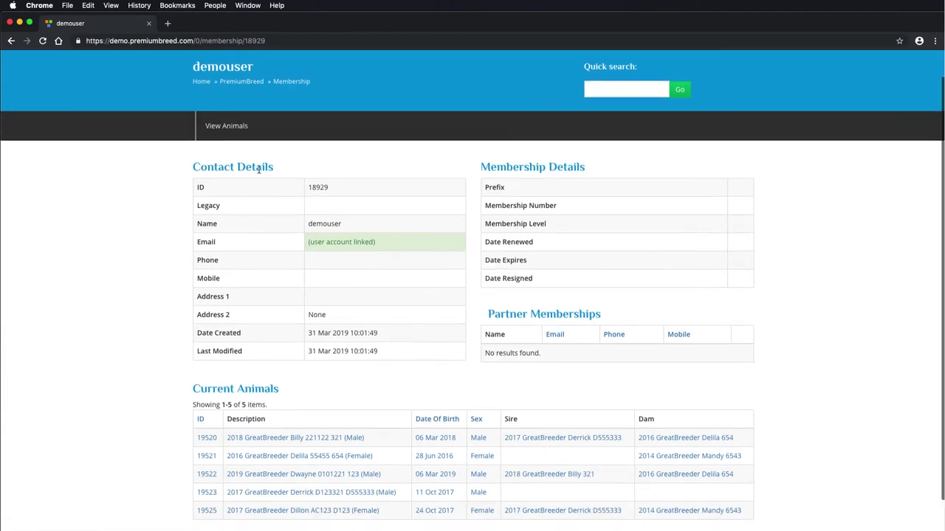
{"action": "left_click", "coordinate": [226, 131]}
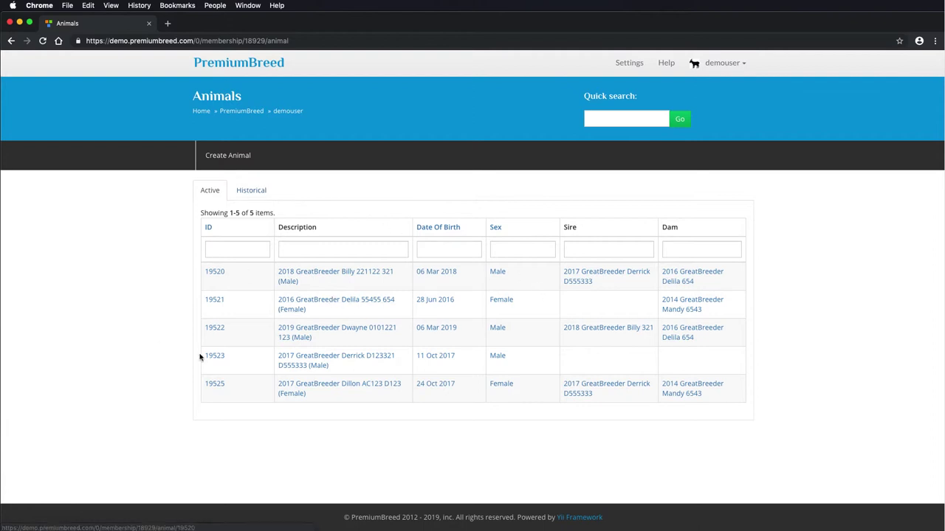
{"action": "left_click", "coordinate": [360, 250]}
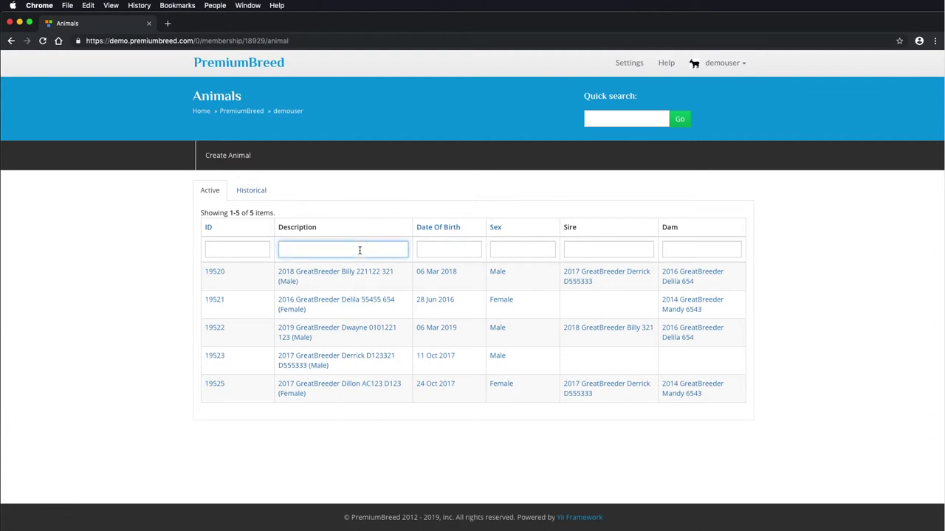
{"action": "type", "text": "dw"}
{"action": "key", "text": "Return"}
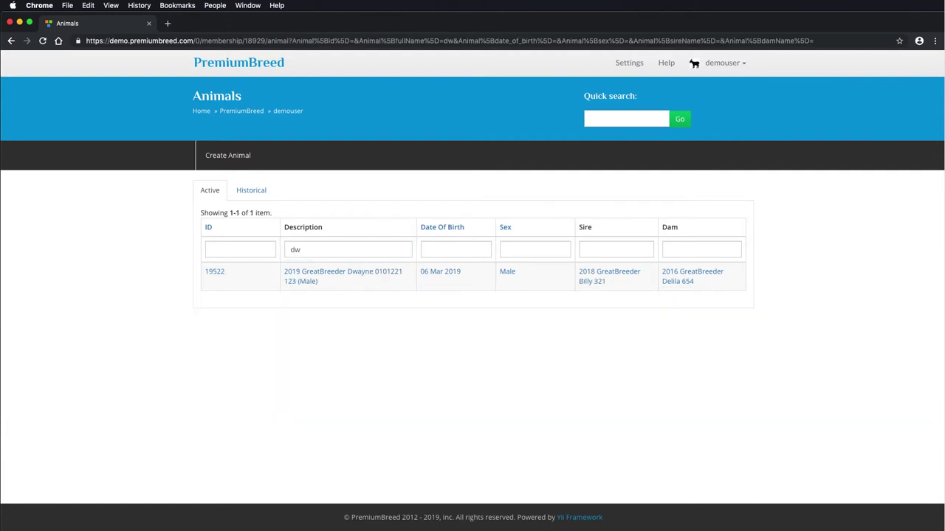
{"action": "double_click", "coordinate": [353, 250]}
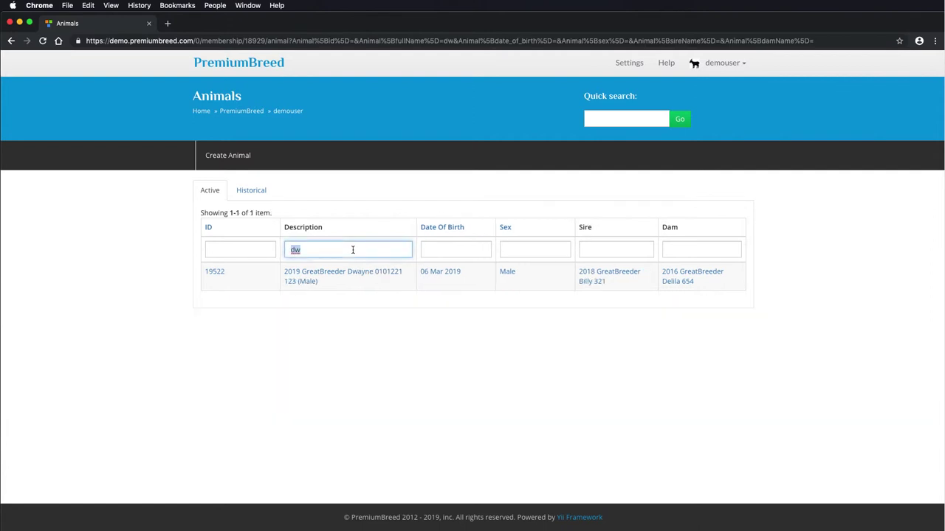
{"action": "key", "text": "BackSpace"}
{"action": "key", "text": "Return"}
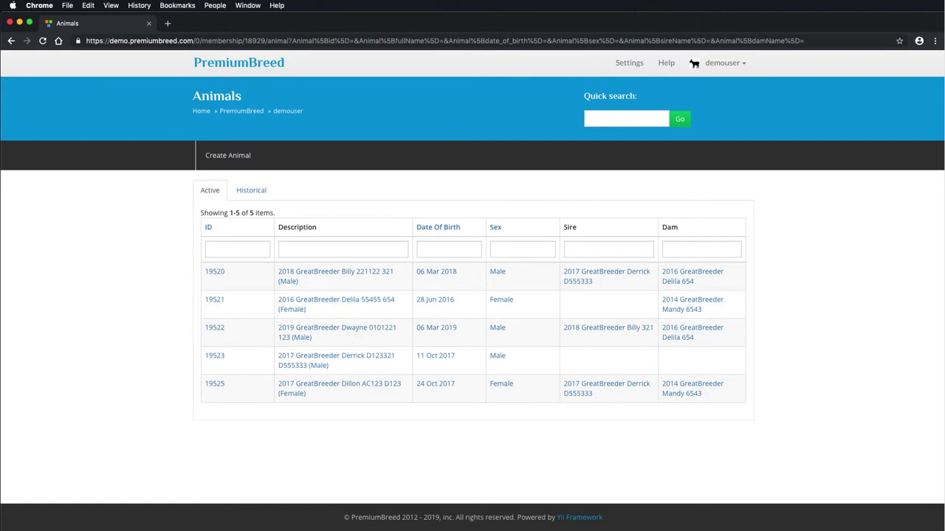
Filter the description by '2018', then clear it to list all animals.
{"action": "left_click", "coordinate": [352, 249]}
{"action": "type", "text": "2018"}
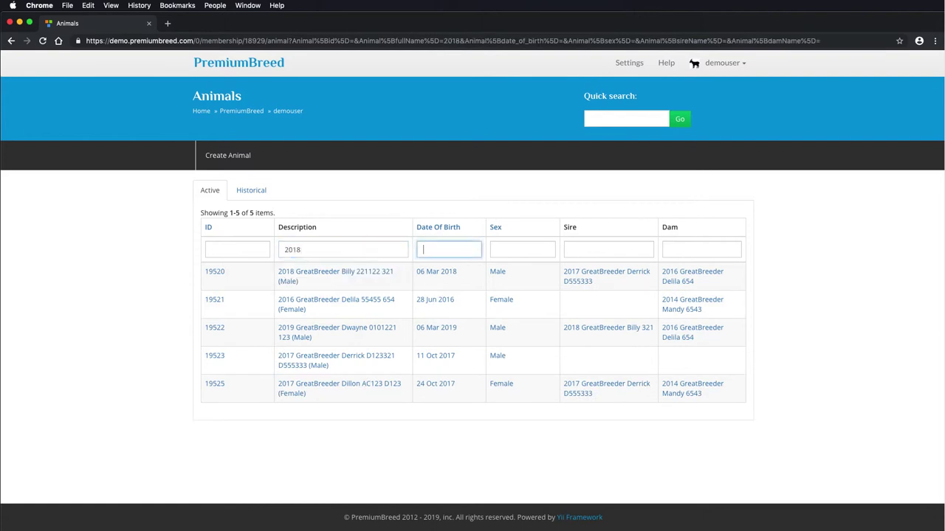
{"action": "key", "text": "Return"}
{"action": "left_click", "coordinate": [329, 251]}
{"action": "key", "text": "BackSpace"}
{"action": "key", "text": "BackSpace"}
{"action": "key", "text": "BackSpace"}
{"action": "key", "text": "BackSpace"}
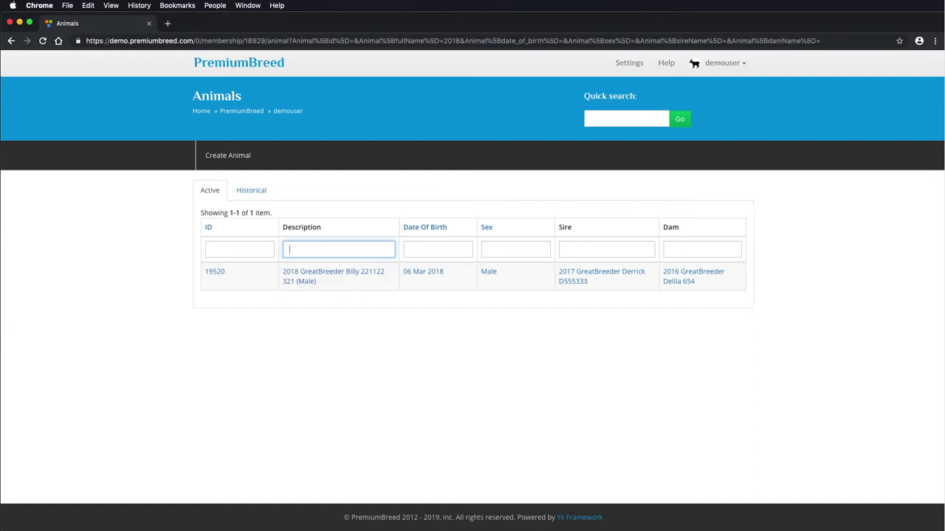
{"action": "key", "text": "Return"}
Filter the list by sex Male, then Female, then clear the sex filter.
{"action": "left_click", "coordinate": [520, 250]}
{"action": "type", "text": "Male"}
{"action": "key", "text": "Tab"}
{"action": "left_click", "coordinate": [524, 249]}
{"action": "double_click", "coordinate": [503, 249]}
{"action": "type", "text": "Female"}
{"action": "key", "text": "Tab"}
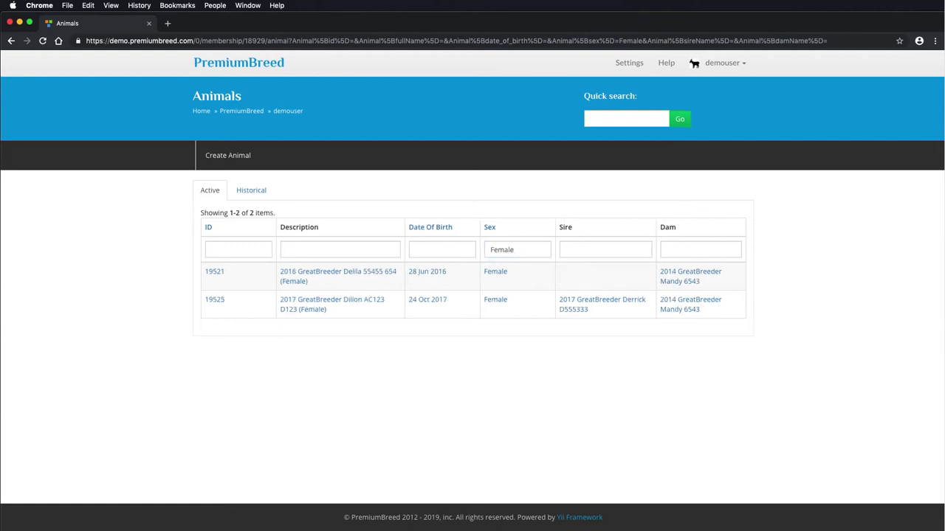
{"action": "double_click", "coordinate": [521, 250]}
{"action": "key", "text": "BackSpace"}
{"action": "key", "text": "Tab"}
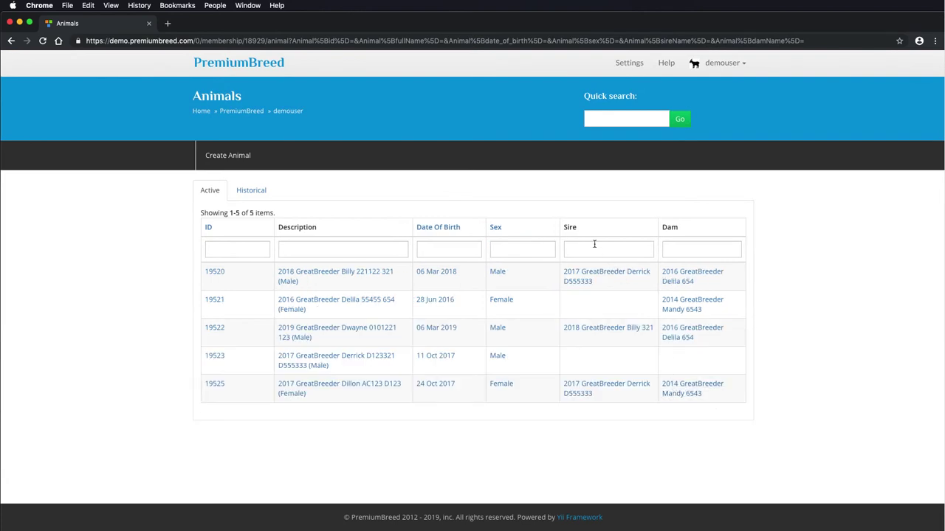
{"action": "left_click", "coordinate": [599, 250]}
{"action": "left_click", "coordinate": [249, 192]}
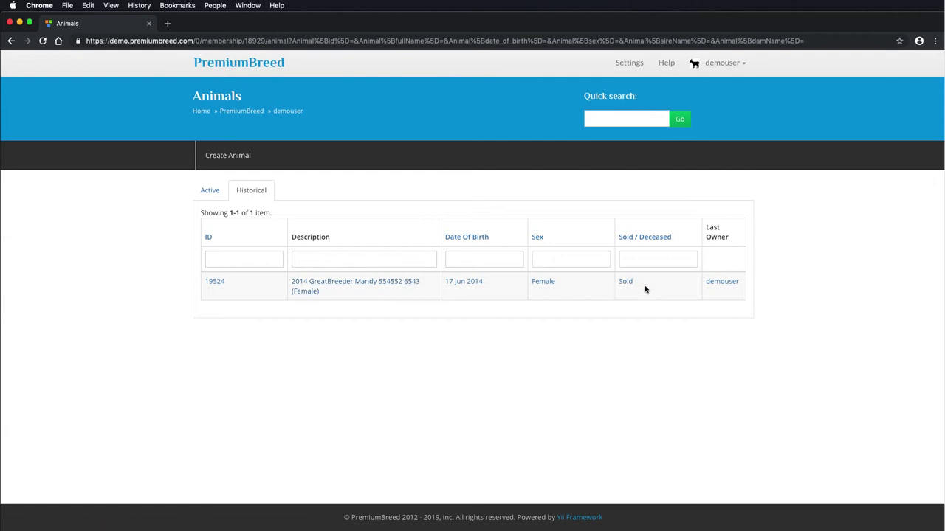
{"action": "left_click", "coordinate": [227, 196]}
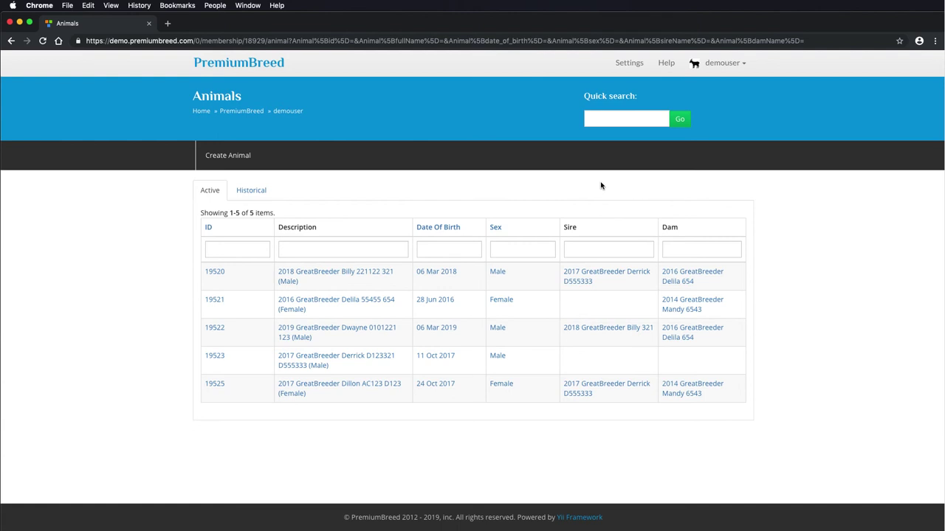
Open the Support Guide from Help and click into the support request Subject field.
{"action": "left_click", "coordinate": [667, 64]}
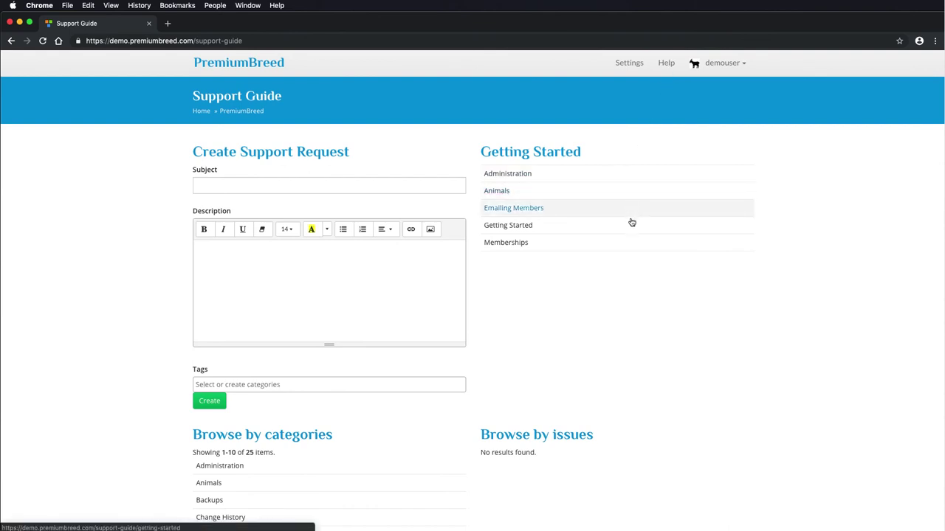
{"action": "scroll", "coordinate": [660, 284], "scroll_direction": "down", "scroll_amount": 1}
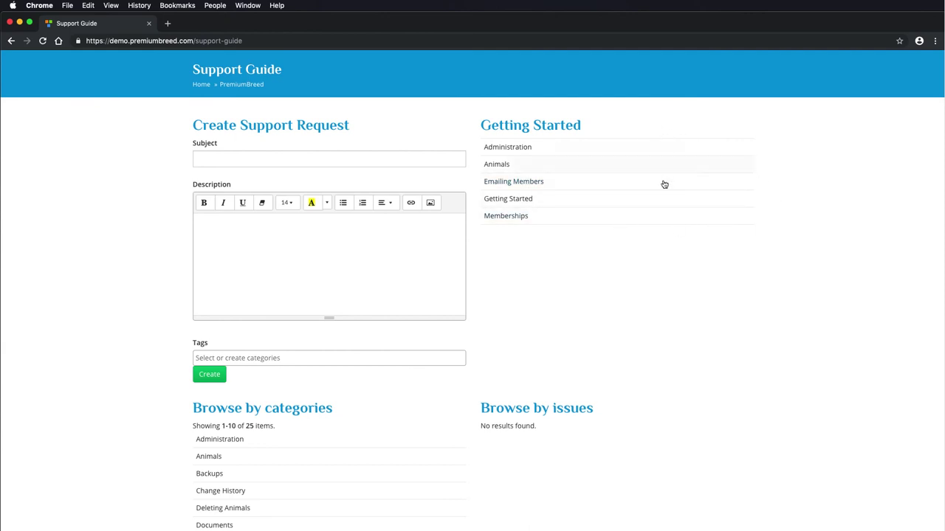
{"action": "left_click", "coordinate": [322, 157]}
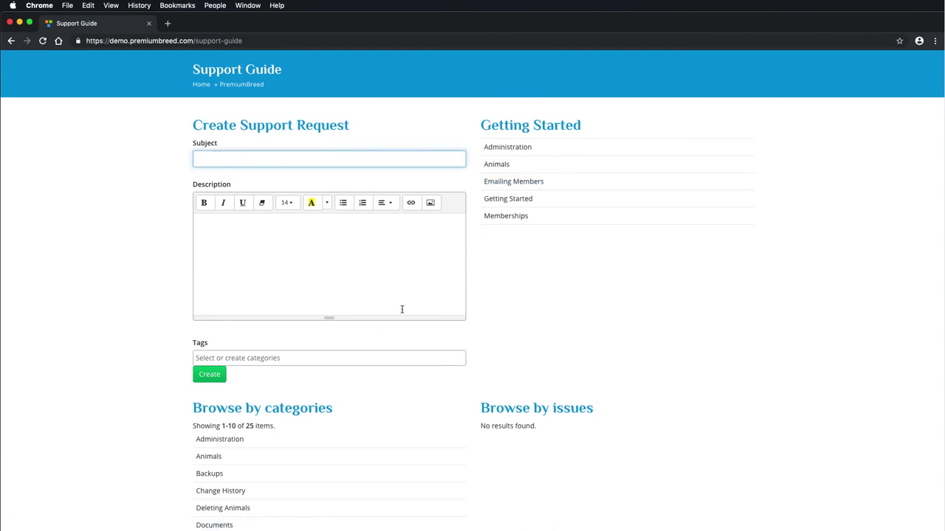
{"action": "scroll", "coordinate": [393, 294], "scroll_direction": "up", "scroll_amount": 1}
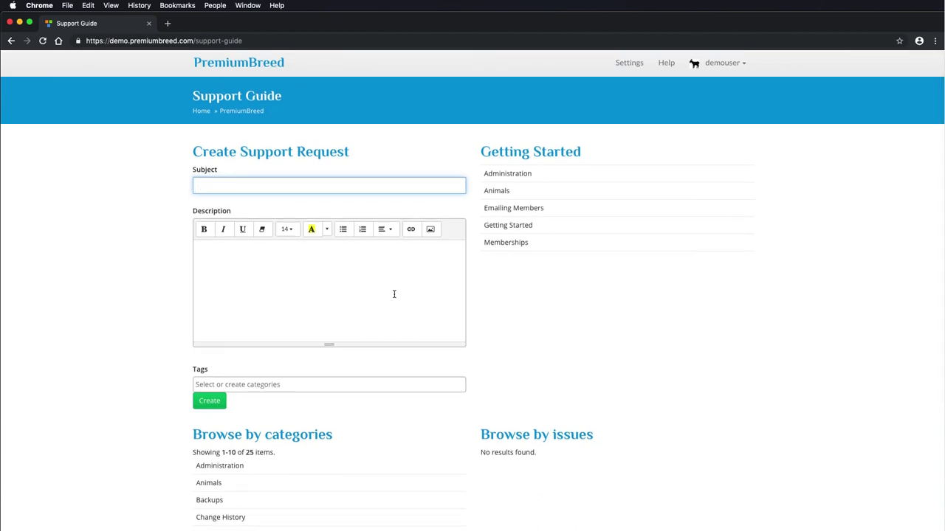
Log out using the account dropdown at the top right.
{"action": "left_click", "coordinate": [731, 62]}
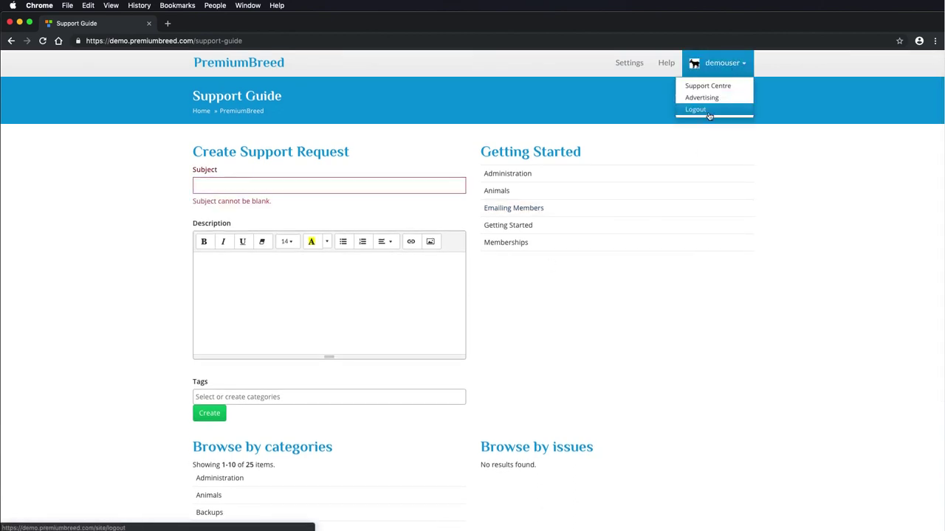
{"action": "left_click", "coordinate": [726, 113]}
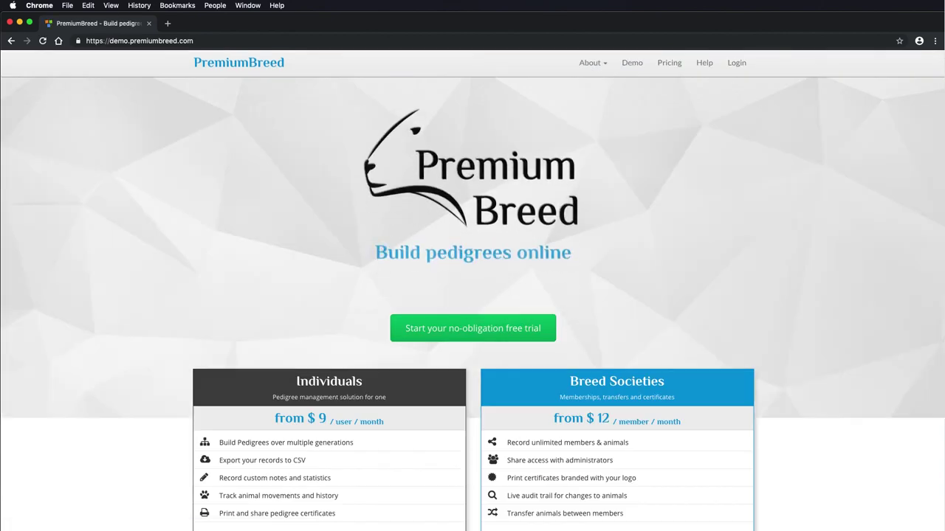